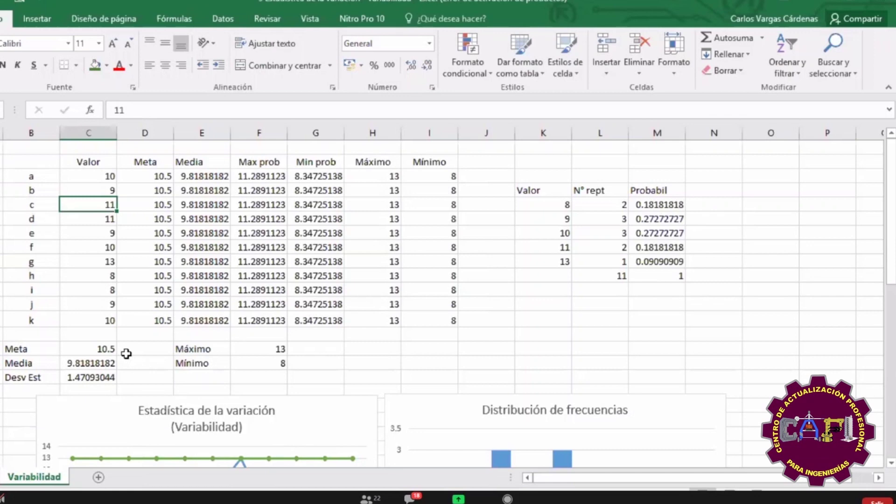
Inspect the data points in the Valor column and the Meta value below the table
left_click(101, 247)
left_click(104, 278)
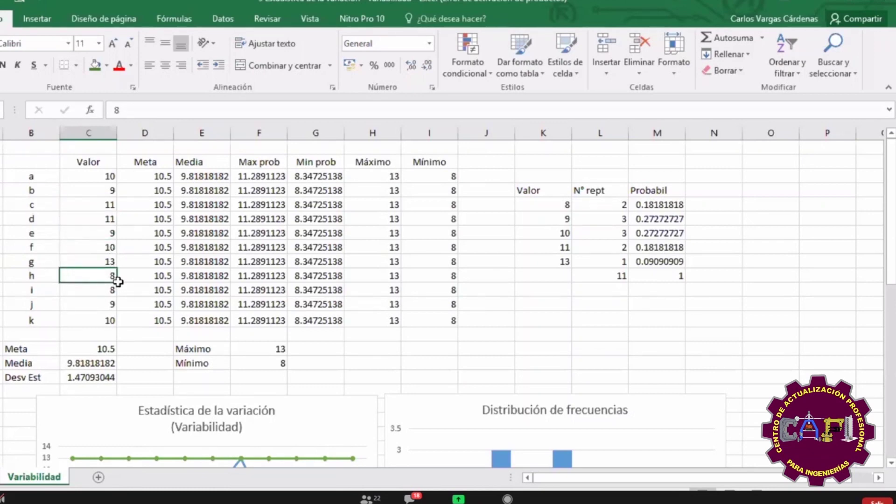
left_click(105, 350)
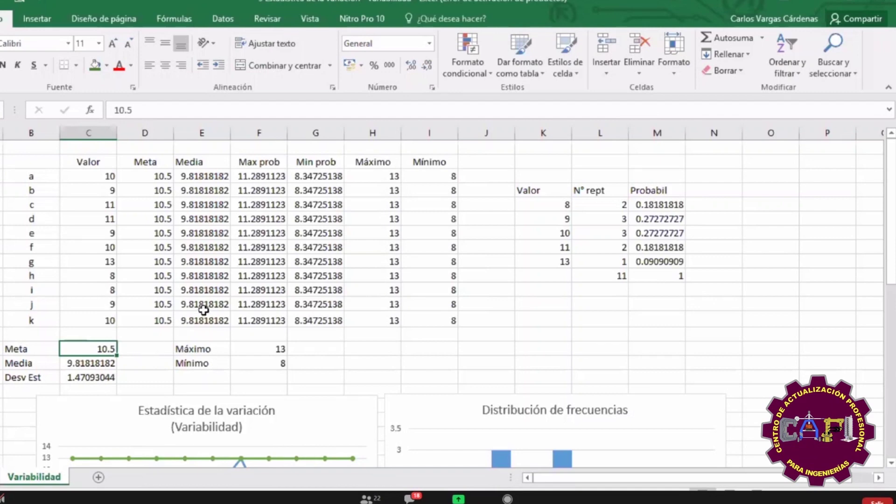
scroll(232, 200, "down", 1)
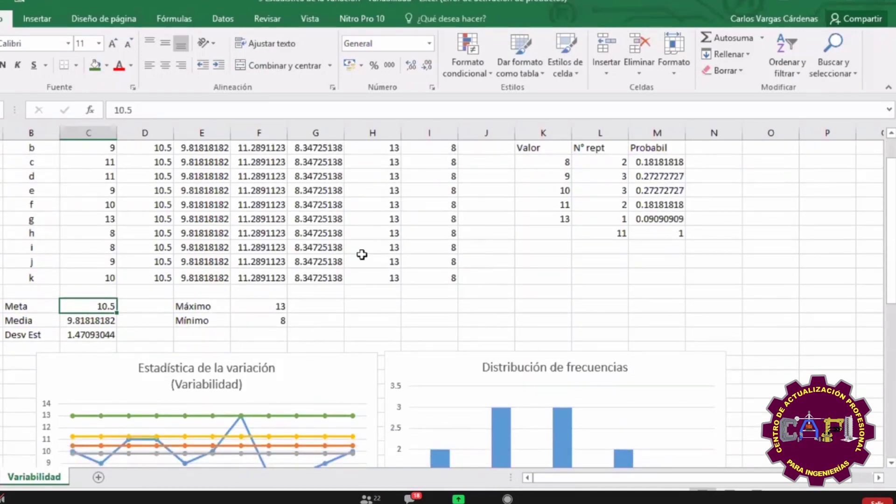
scroll(362, 252, "up", 1)
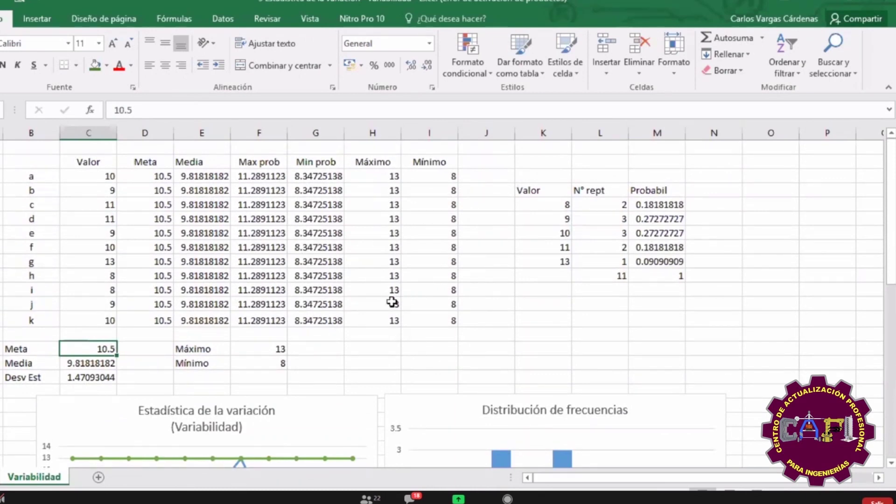
Select the Estadística de la variación chart and examine its plotted lines together with the summary statistics above it
scroll(400, 283, "down", 4)
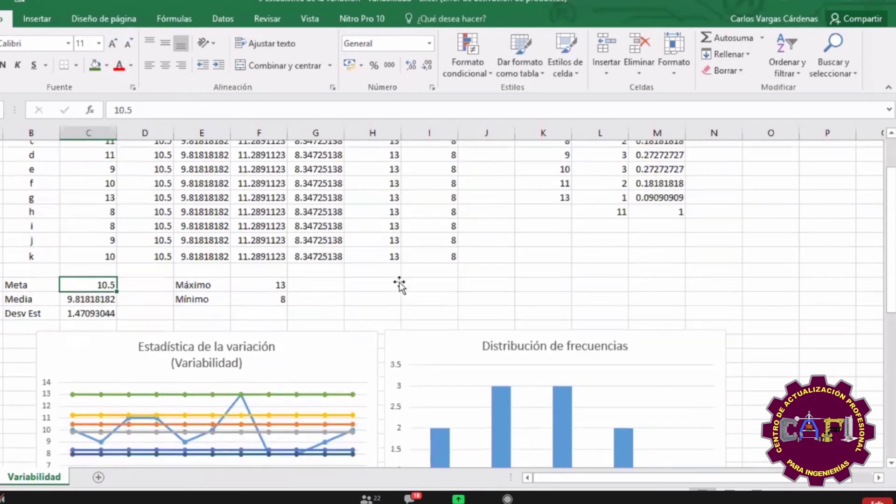
scroll(373, 287, "up", 1)
left_click(345, 316)
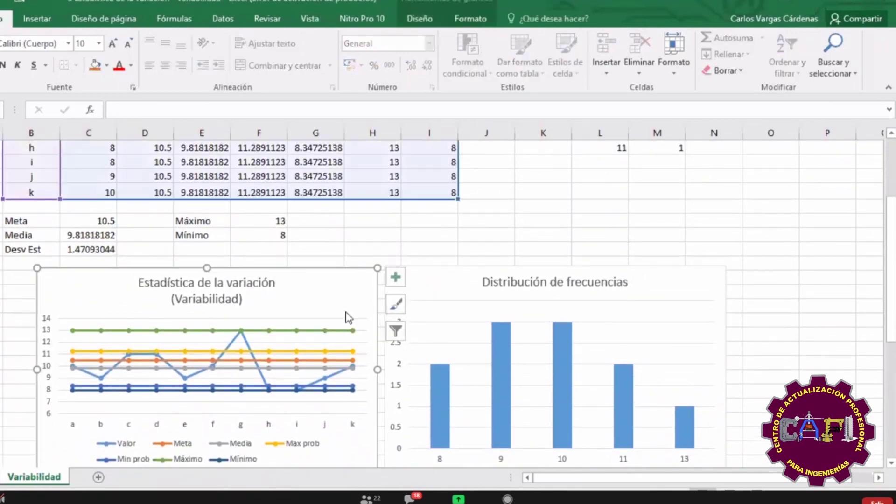
mouse_move(288, 337)
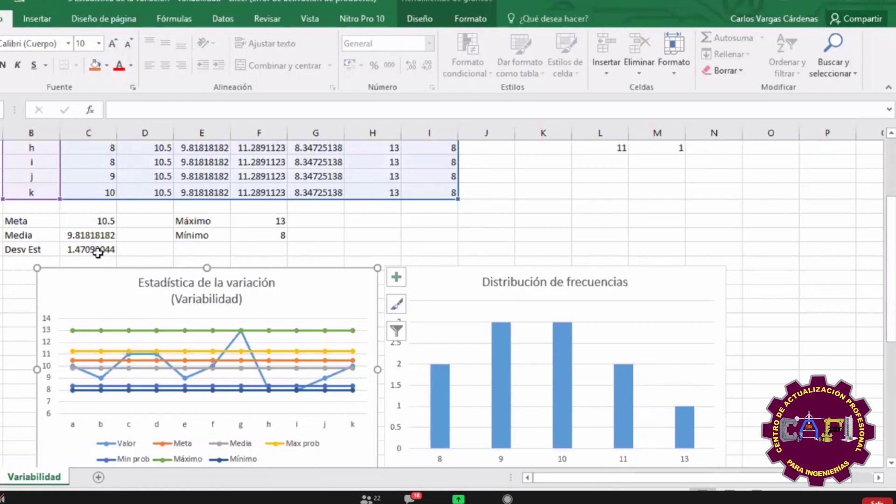
scroll(321, 247, "up", 1)
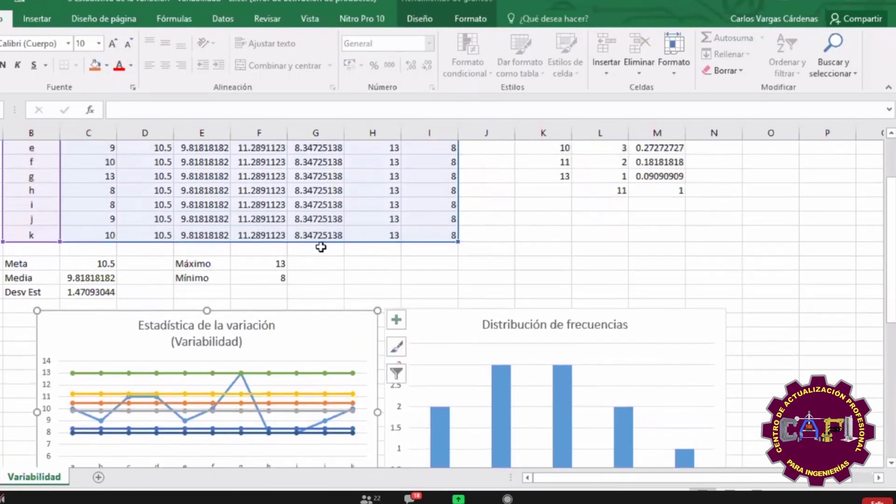
Check the source formulas of the Meta, Media, Max prob, Min prob, Máximo and Mínimo columns, including the Máximo summary cell F15
scroll(320, 248, "up", 2)
left_click(271, 222)
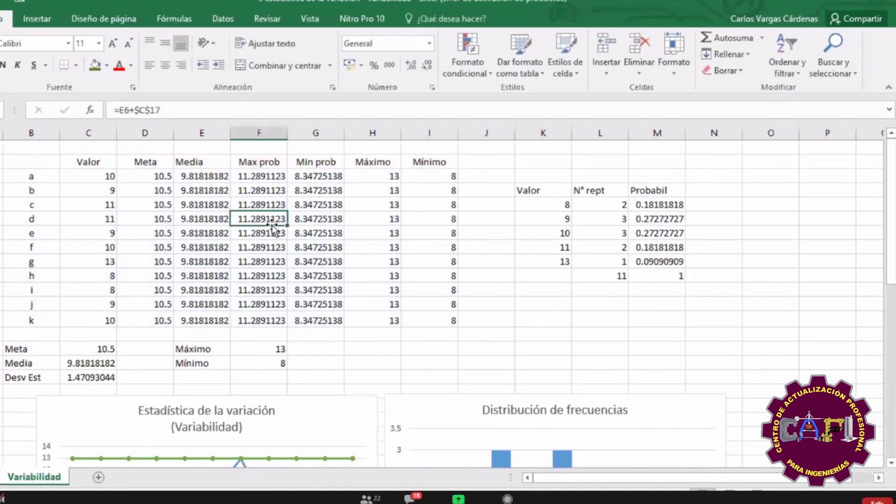
left_click_drag(164, 176, 152, 316)
left_click_drag(219, 177, 210, 320)
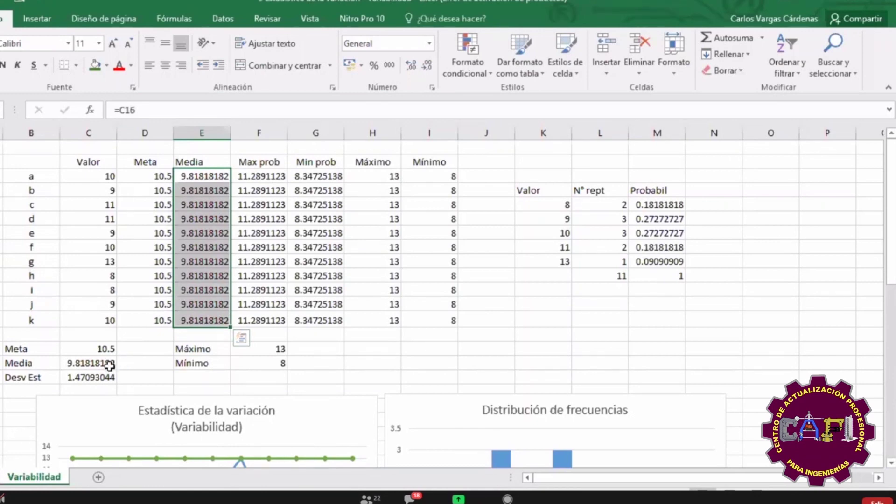
left_click(266, 178)
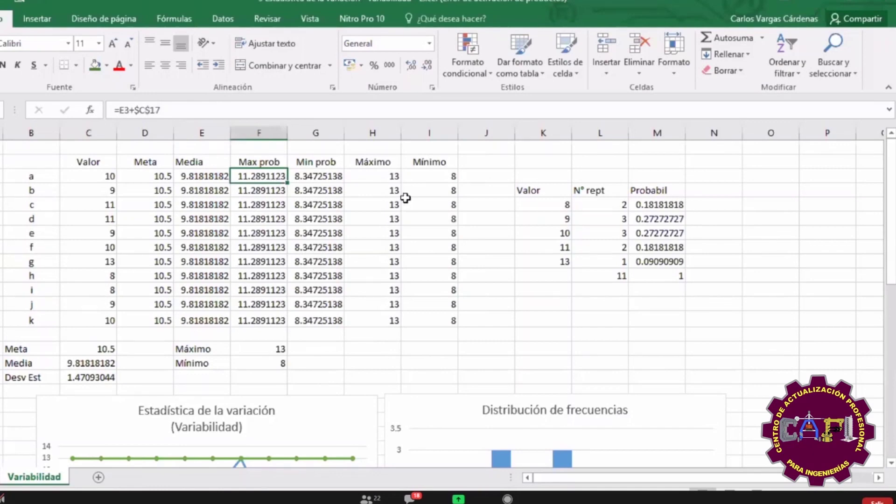
key("Right")
left_click(381, 177)
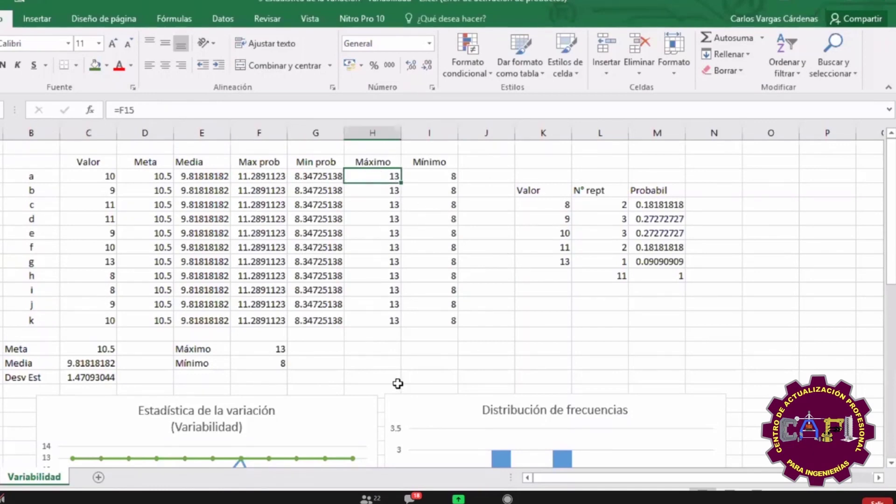
left_click(273, 350)
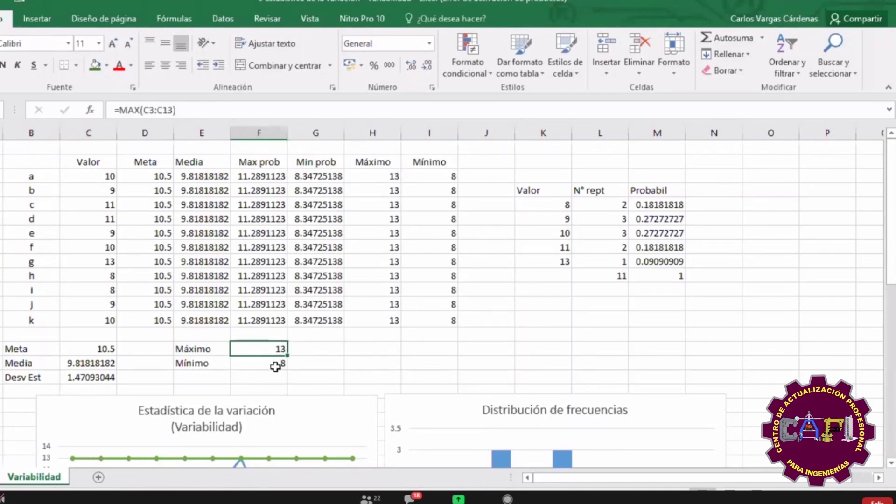
left_click(451, 177)
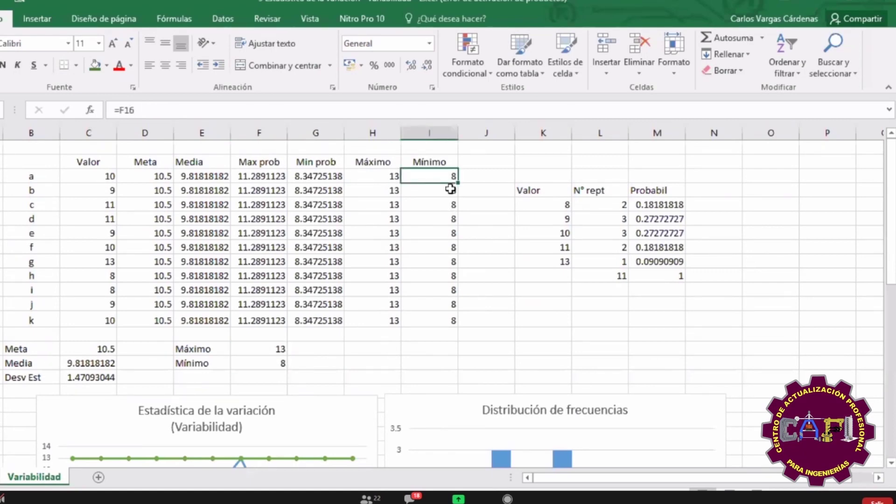
Inspect the cell references in the Max prob formulas for rows a and b without changing them
left_click(273, 178)
key("F2")
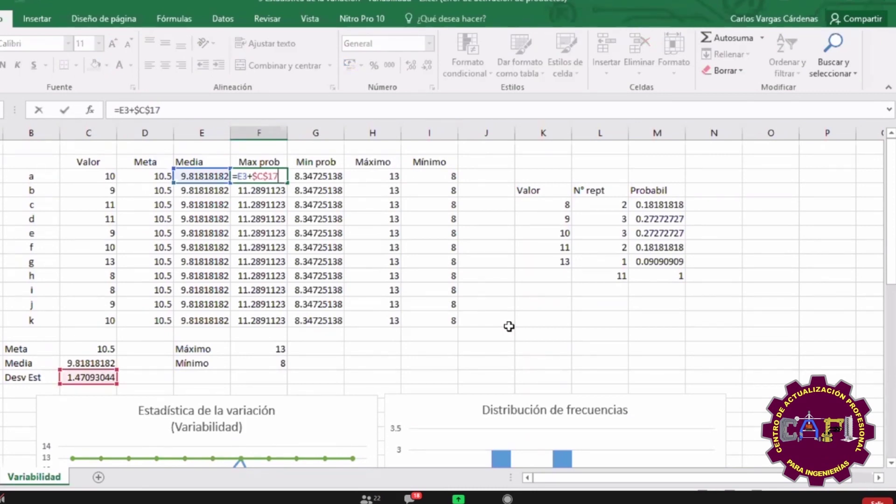
key("Escape")
key("Down")
key("F2")
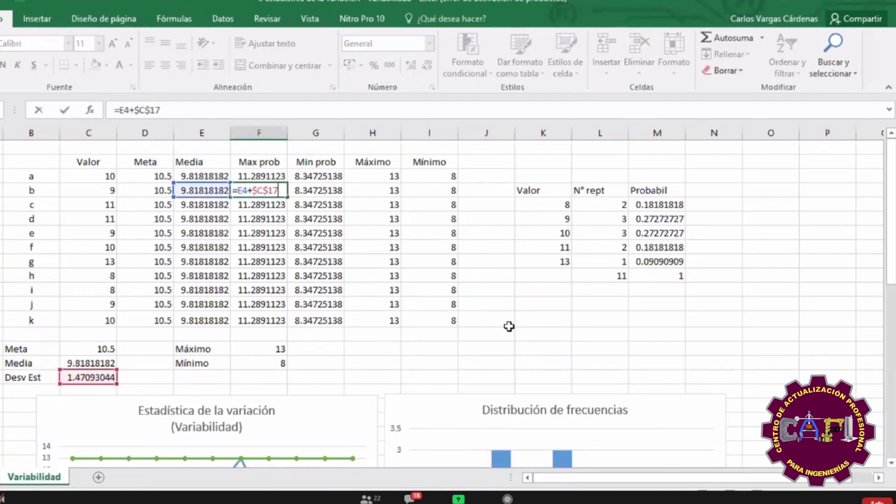
key("Escape")
Inspect the cell references in the Min prob formulas for rows b and d without changing them
key("Right")
key("F2")
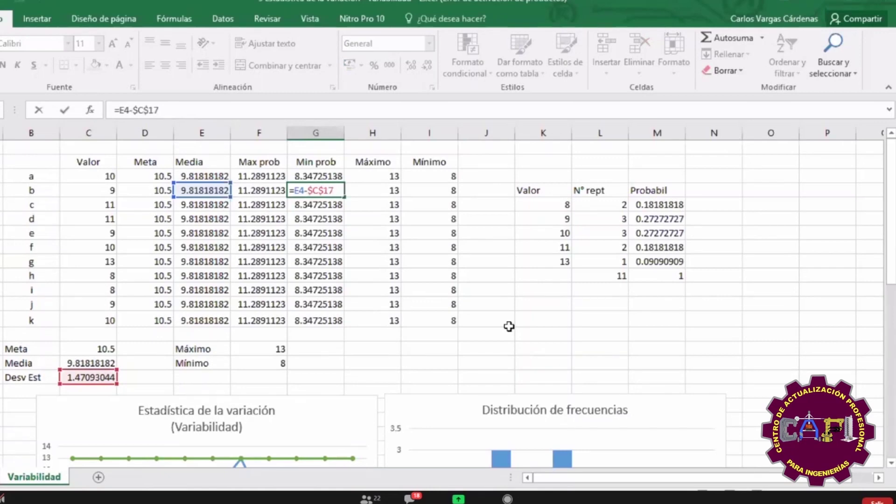
key("Escape")
key("Down")
key("Down")
key("F2")
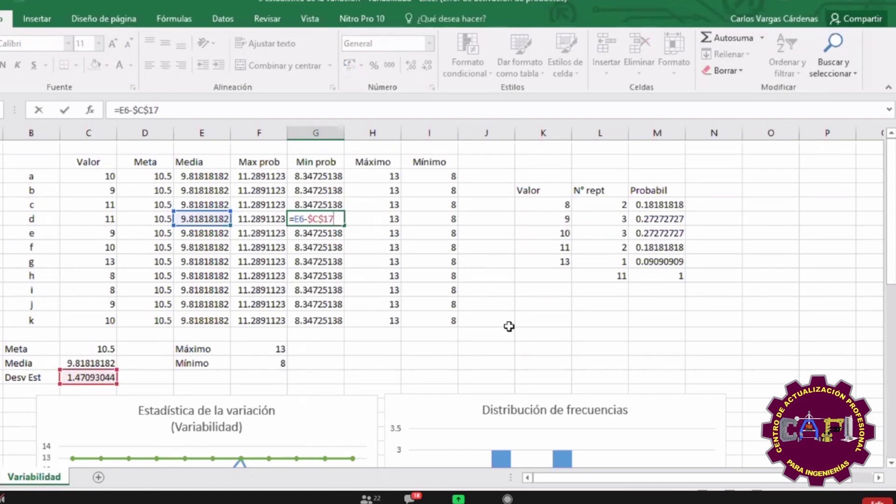
key("Escape")
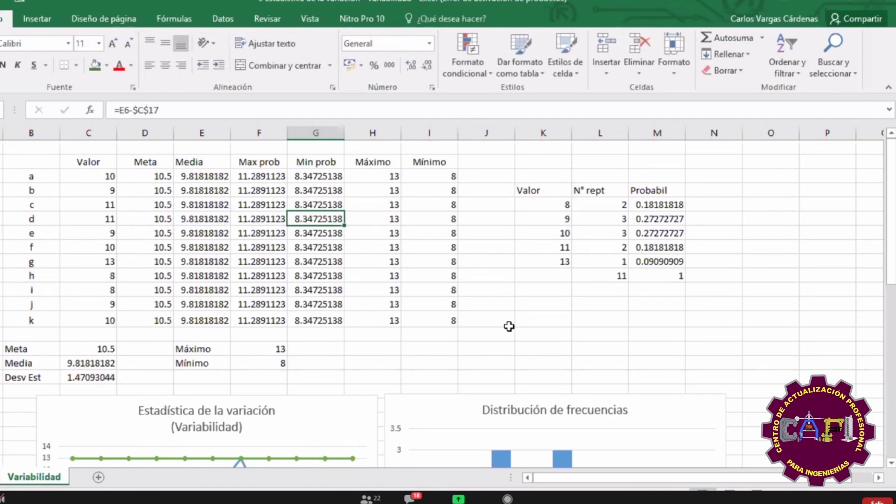
Select the variability chart and compare its series with the highlighted source range in the data table
scroll(511, 332, "down", 2)
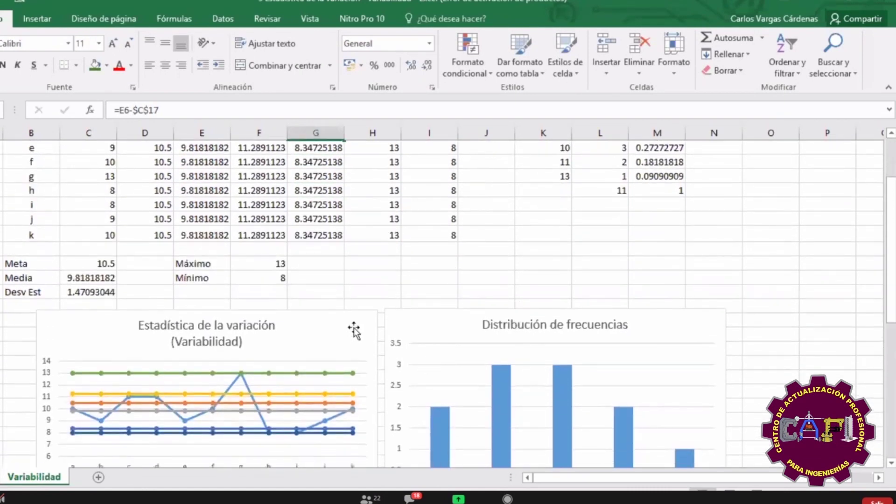
left_click(352, 330)
scroll(468, 294, "up", 1)
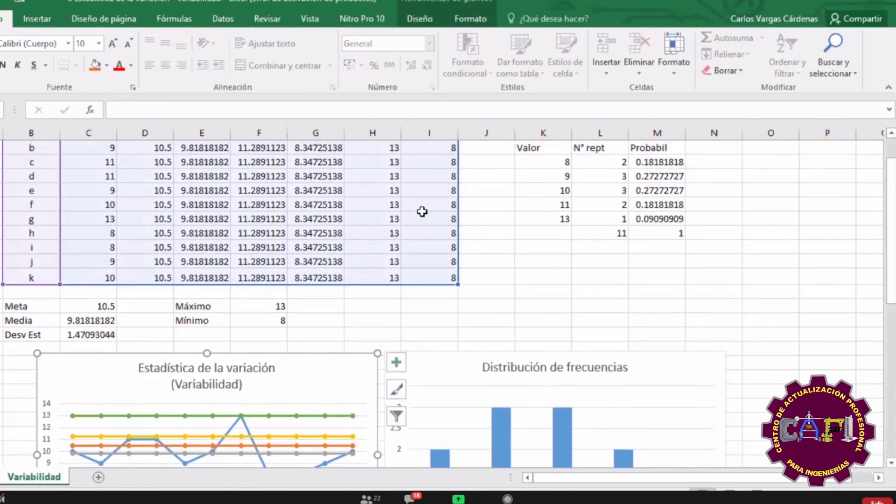
scroll(105, 201, "up", 1)
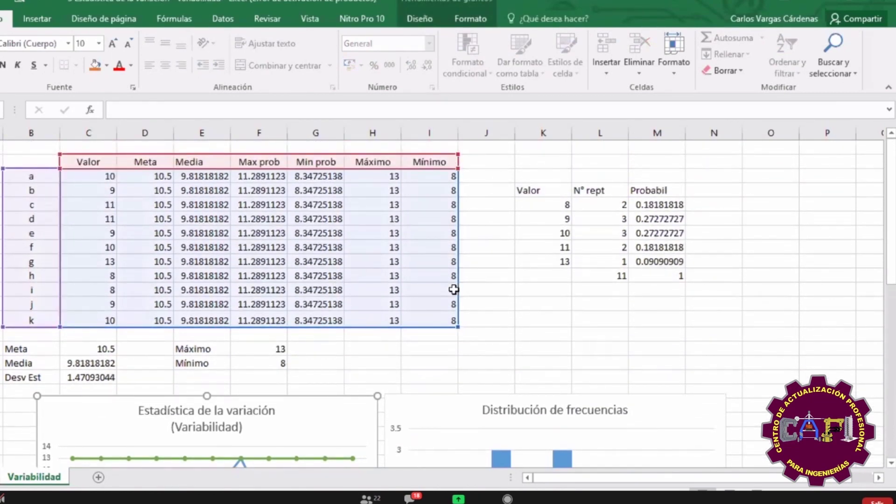
scroll(454, 291, "down", 2)
scroll(454, 291, "down", 1)
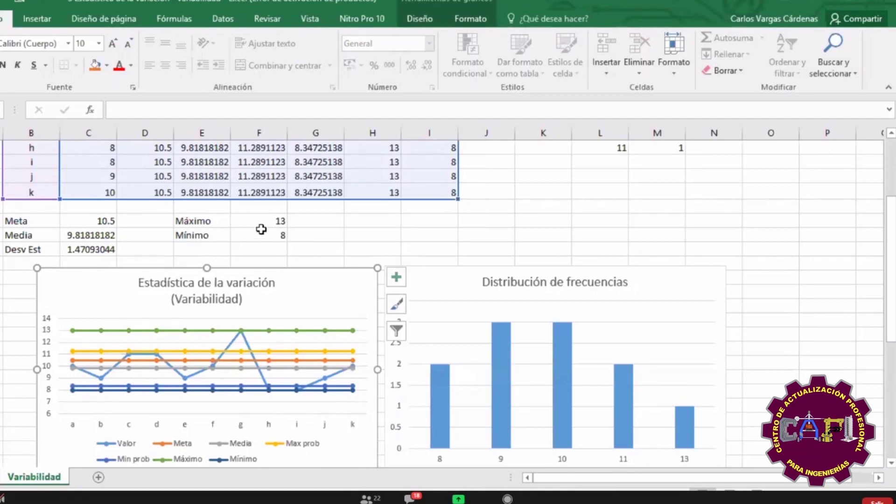
scroll(266, 241, "up", 3)
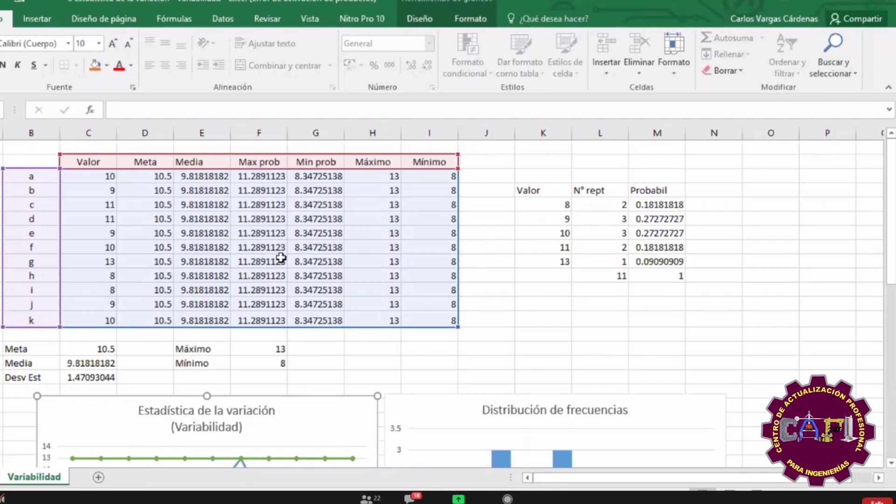
Deselect the variability chart and examine how its Valor line runs against the Meta, Media and limit lines
scroll(486, 311, "down", 3)
left_click(429, 248)
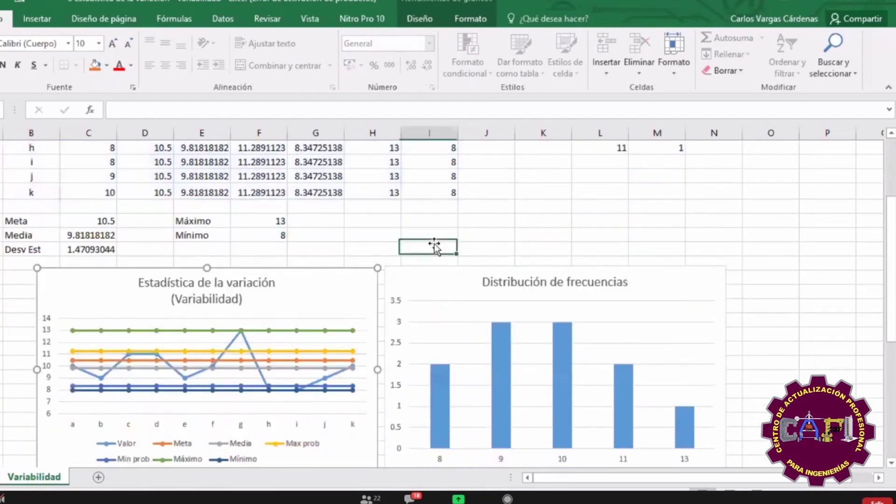
scroll(348, 301, "down", 2)
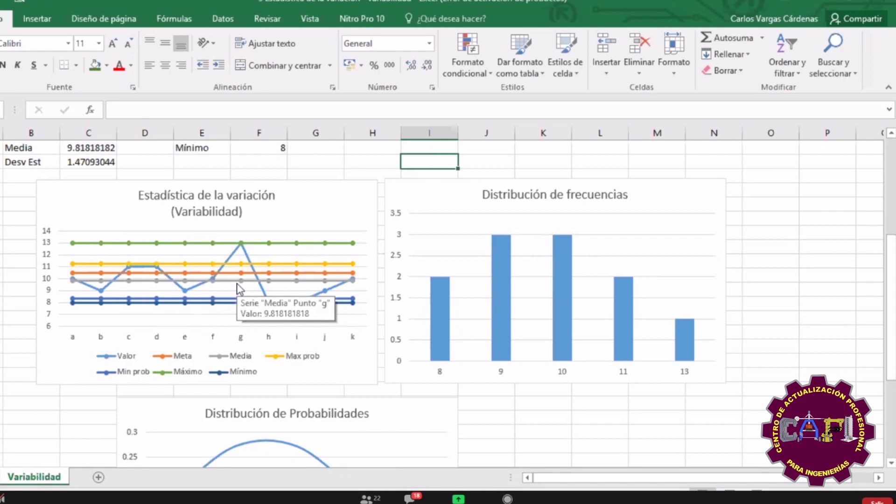
Select the Distribución de frecuencias chart and compare its bars with the Valor and N° rept source columns
scroll(237, 283, "up", 2)
left_click(645, 290)
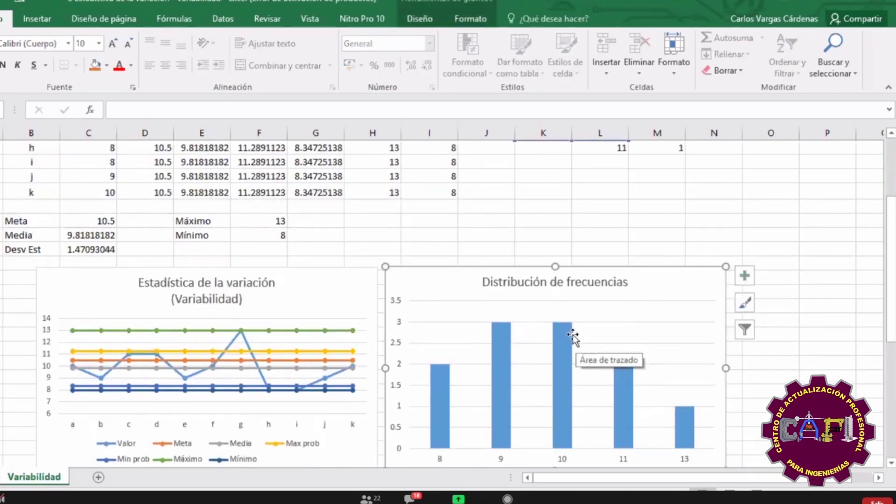
scroll(573, 335, "down", 1)
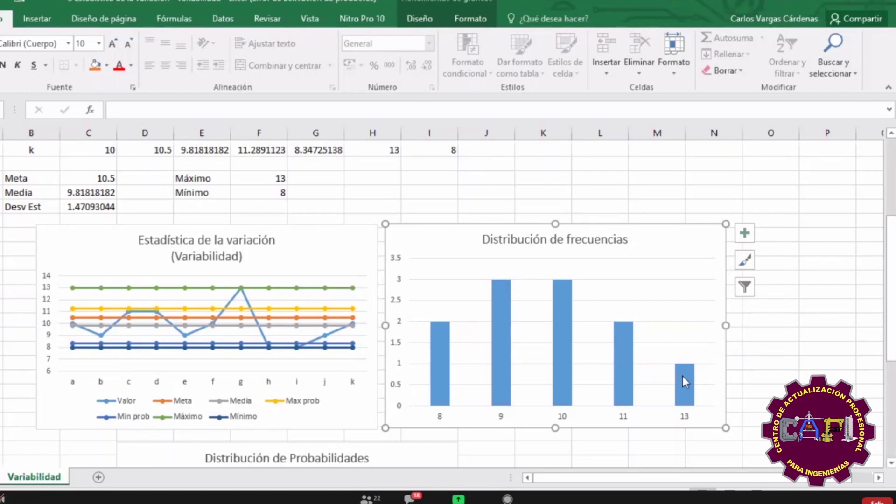
mouse_move(682, 376)
scroll(750, 321, "up", 4)
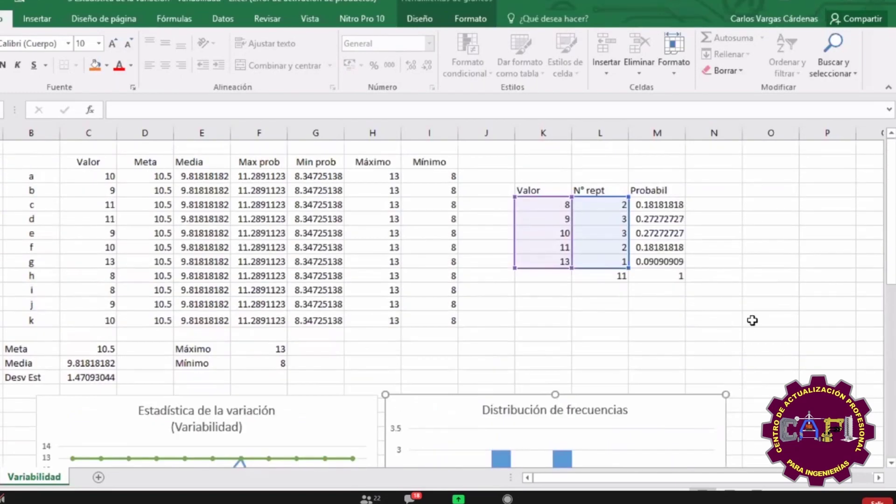
Examine the Probabil values in M5:M9 and the Distribución de Probabilidades chart with its source columns
left_click_drag(674, 205, 674, 255)
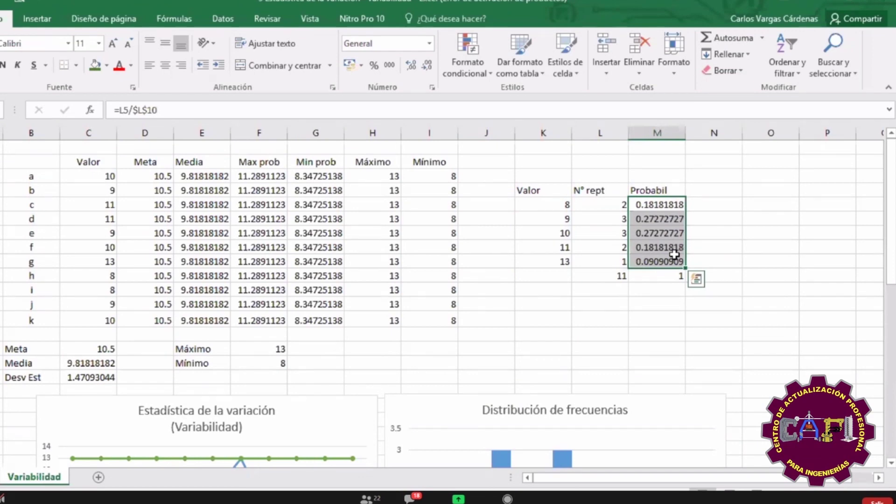
scroll(634, 285, "down", 8)
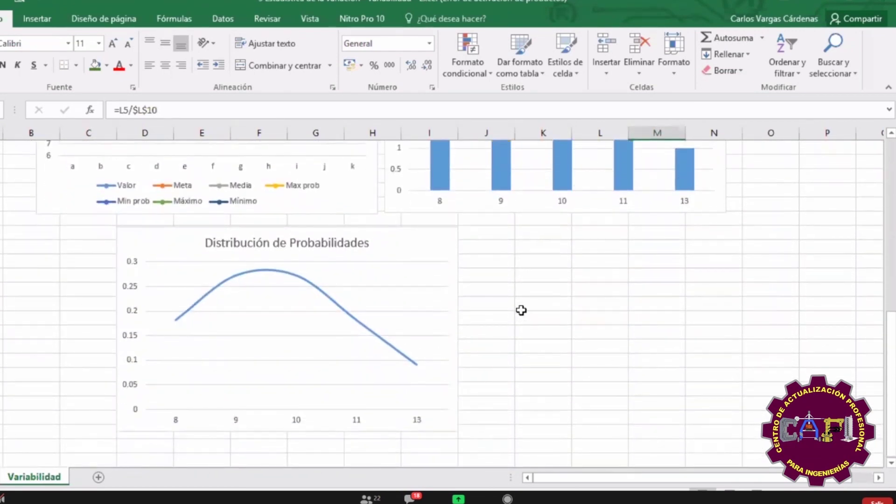
left_click(440, 250)
scroll(620, 274, "up", 3)
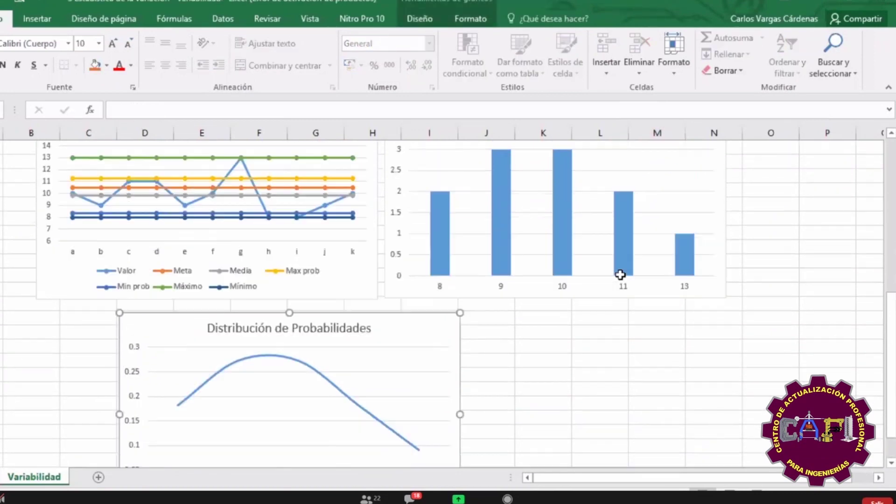
scroll(620, 274, "up", 7)
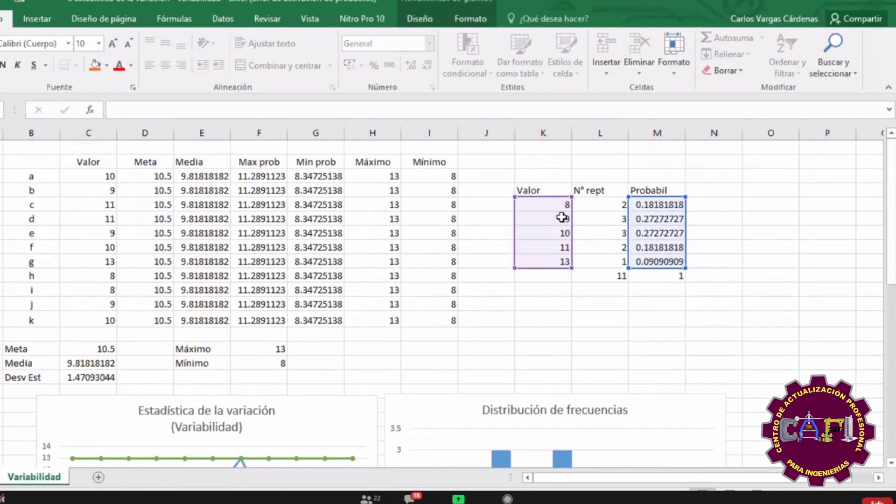
scroll(400, 334, "down", 4)
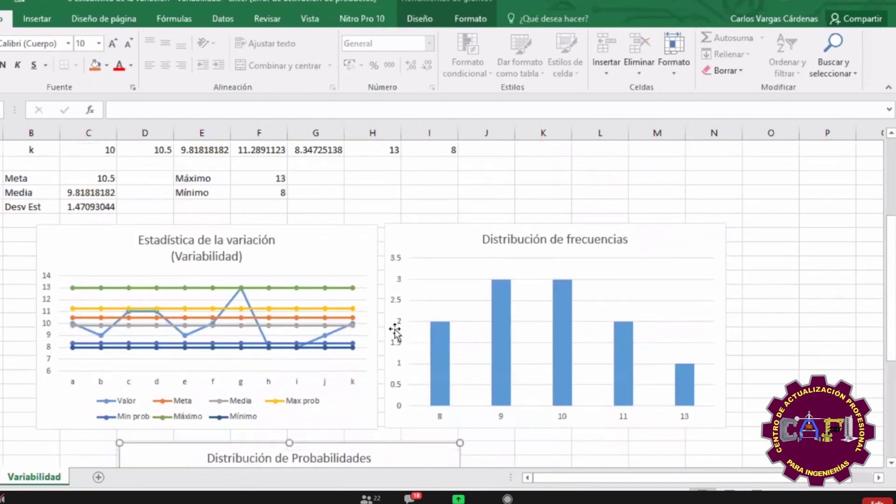
scroll(395, 331, "down", 5)
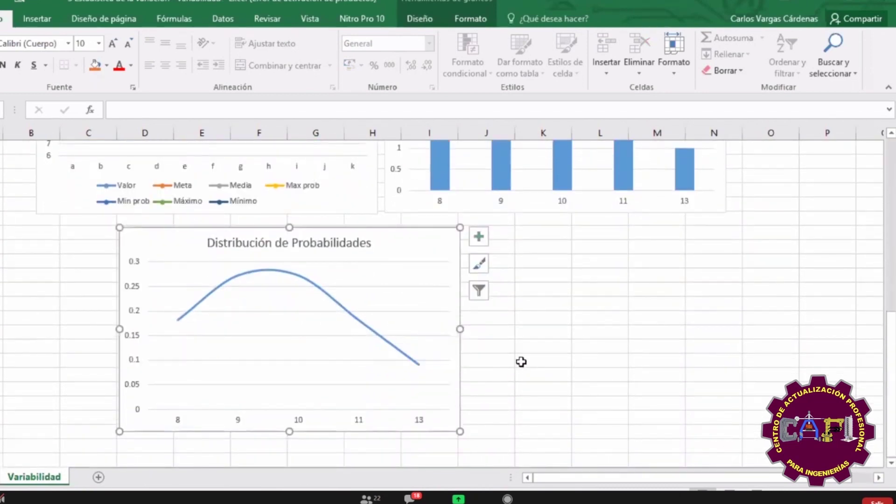
Deselect the Distribución de Probabilidades chart and examine how its curve runs across the values 8 to 13
left_click(522, 361)
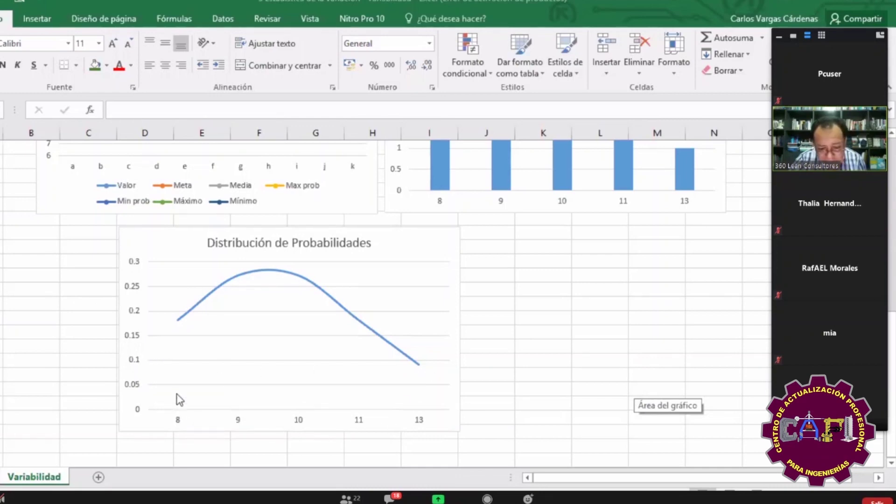
mouse_move(180, 321)
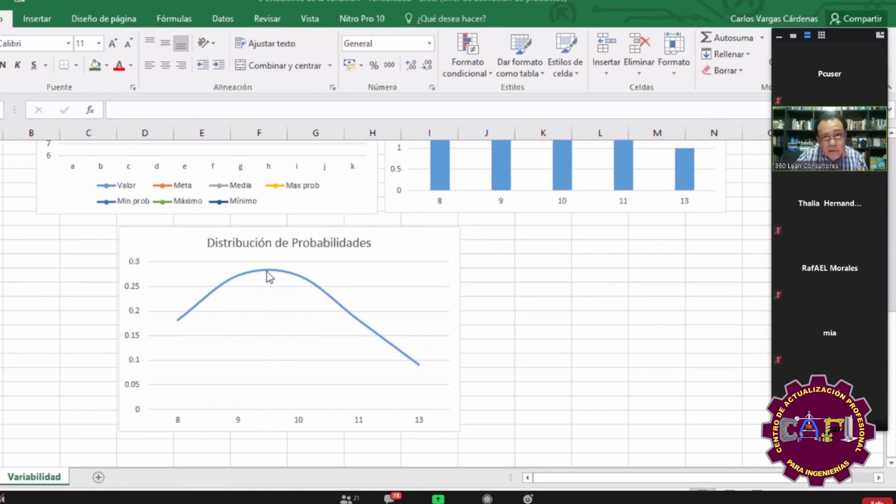
mouse_move(269, 276)
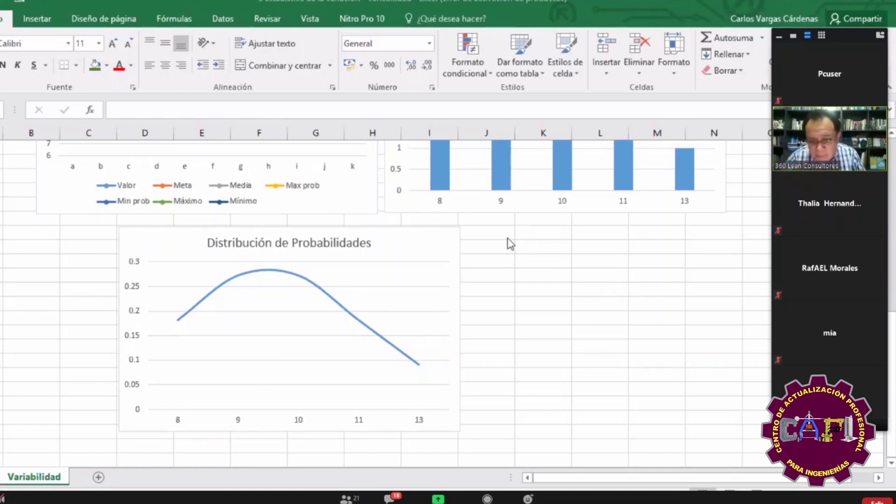
key("Escape")
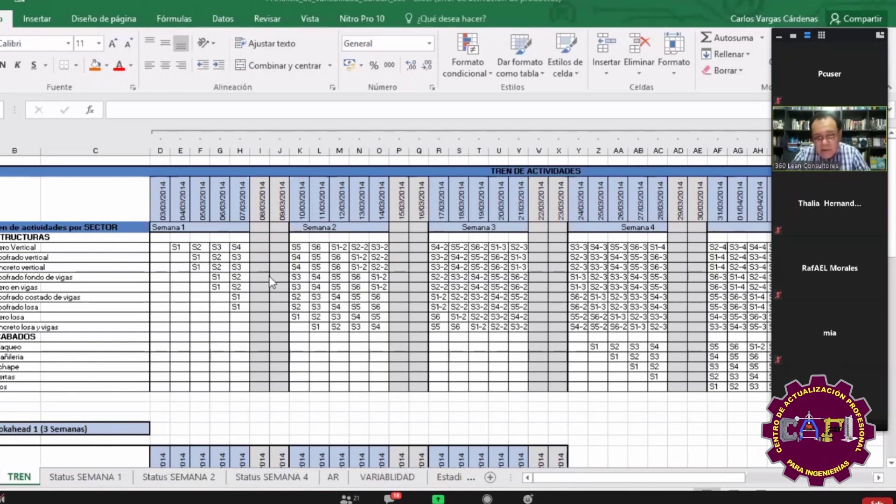
Examine the TREN sheet's activity train by sector and the Lookahead 1 (3 Semanas) schedule below it
scroll(269, 276, "down", 6)
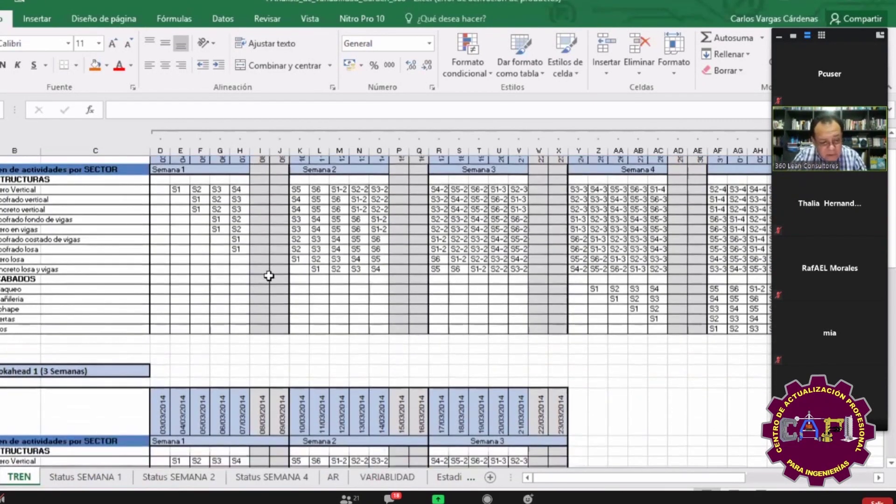
scroll(142, 361, "down", 1)
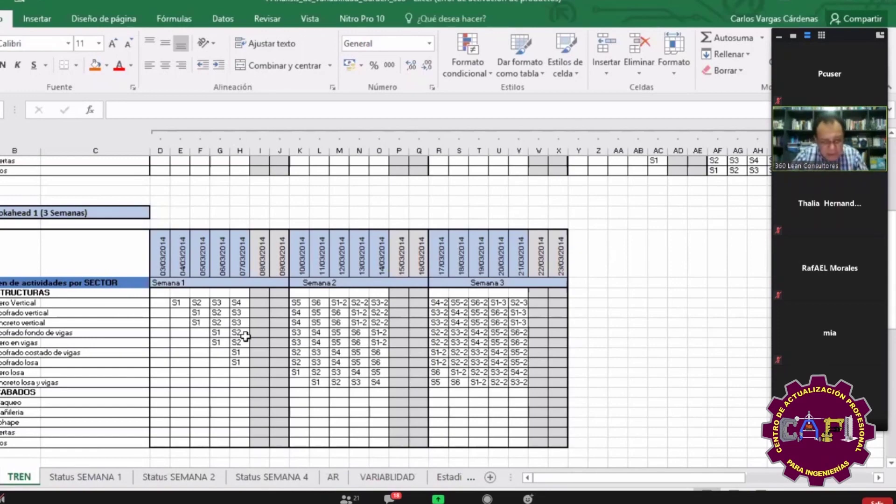
scroll(245, 340, "down", 1)
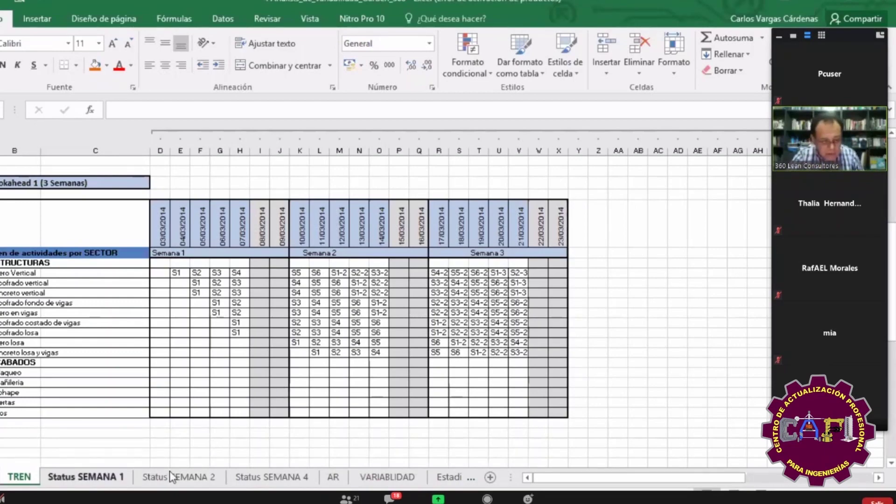
Open the Status SEMANA 1 sheet and compare its planned three-week lookahead with the Semana 1 progress report
left_click(109, 477)
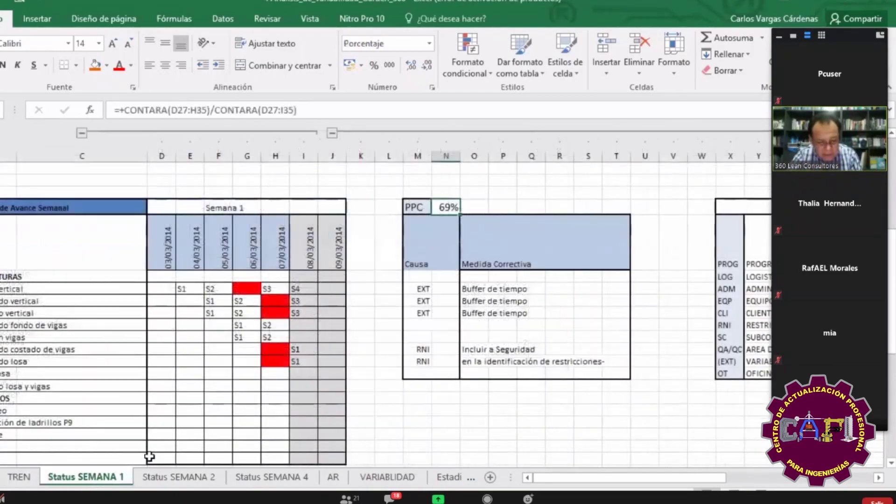
scroll(274, 407, "up", 9)
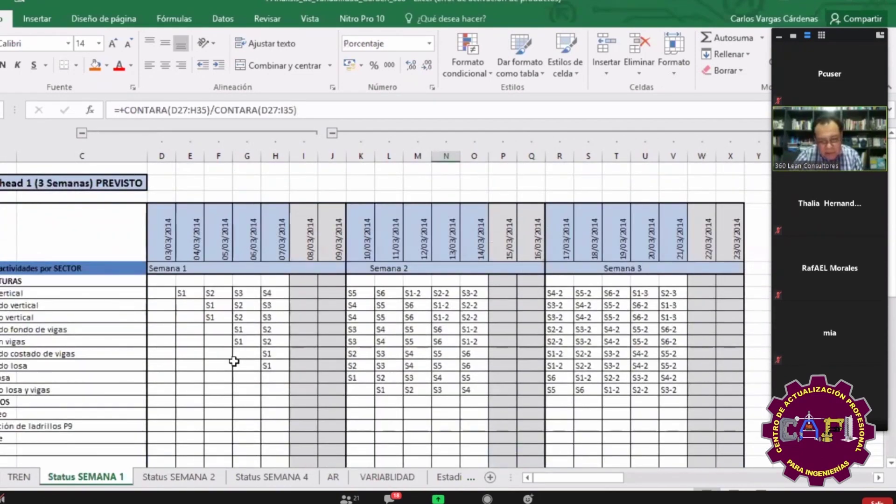
scroll(233, 361, "down", 3)
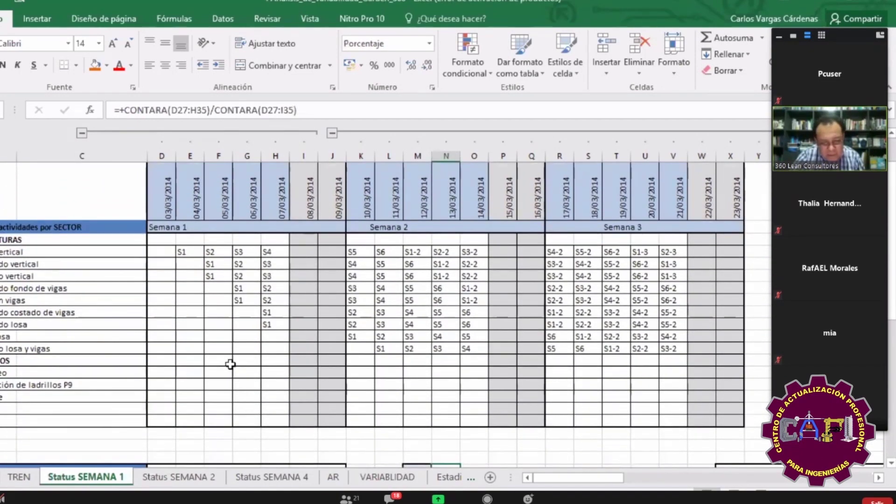
scroll(230, 364, "down", 1)
scroll(230, 364, "down", 5)
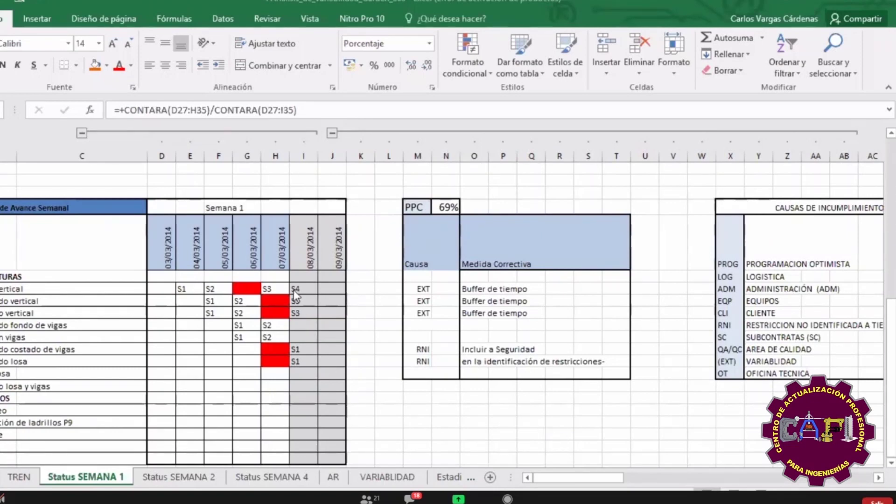
scroll(294, 288, "up", 4)
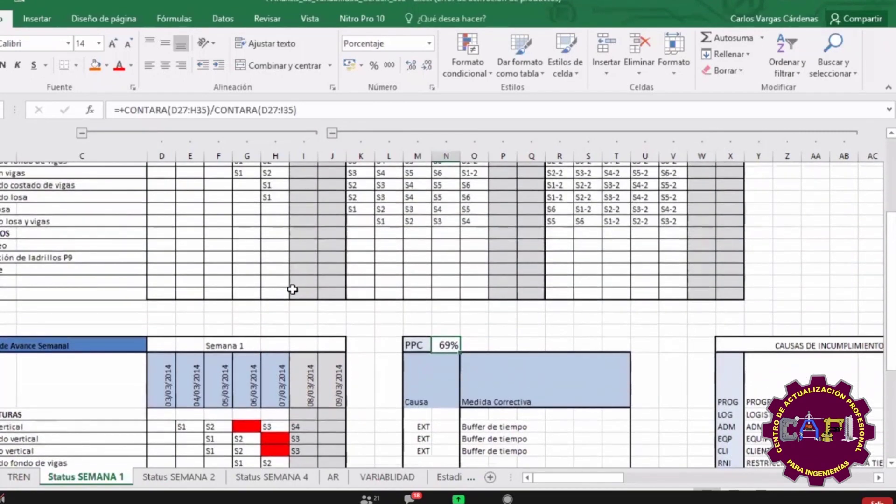
scroll(215, 287, "up", 4)
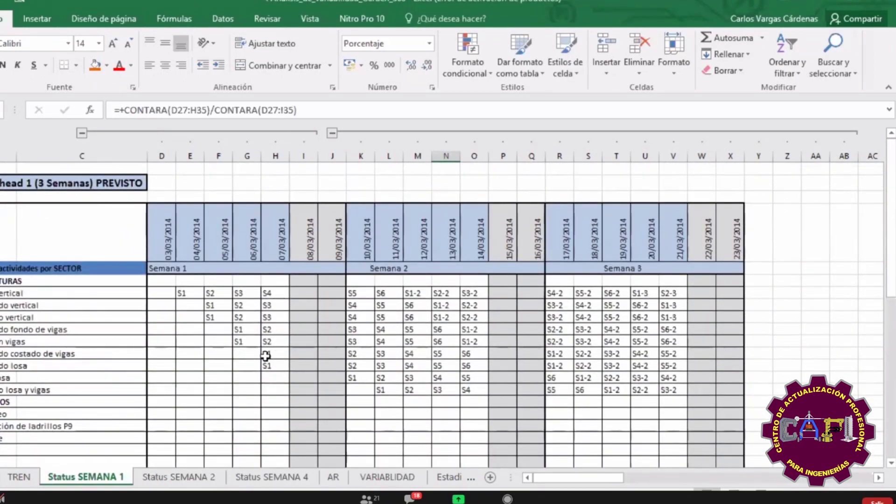
scroll(323, 343, "down", 7)
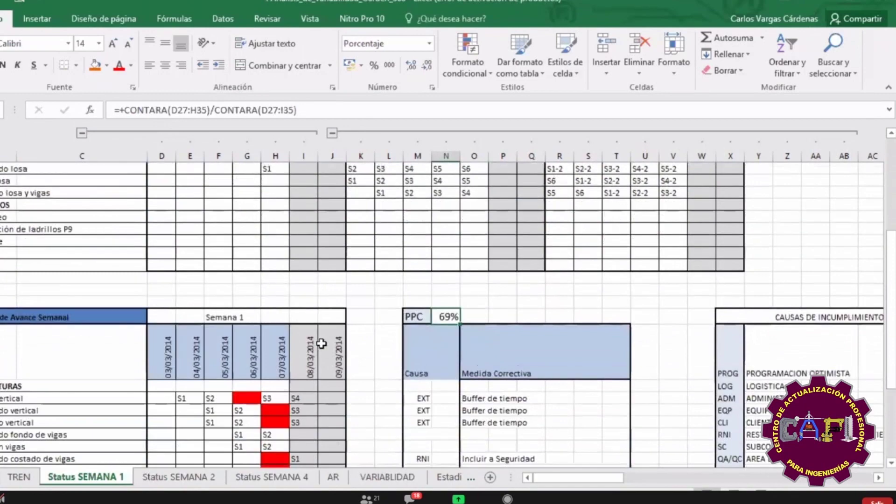
scroll(319, 343, "down", 1)
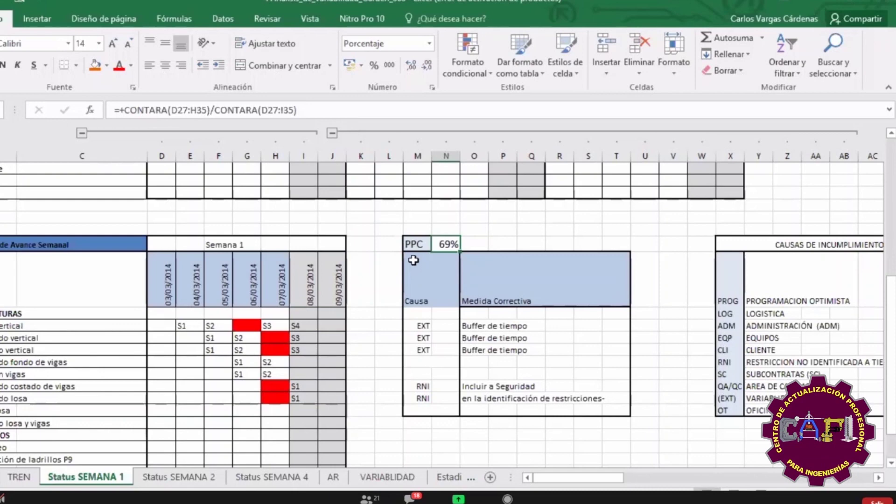
Inspect the formula behind the PPC percentage of the Semana 1 report without changing it
left_click(414, 243)
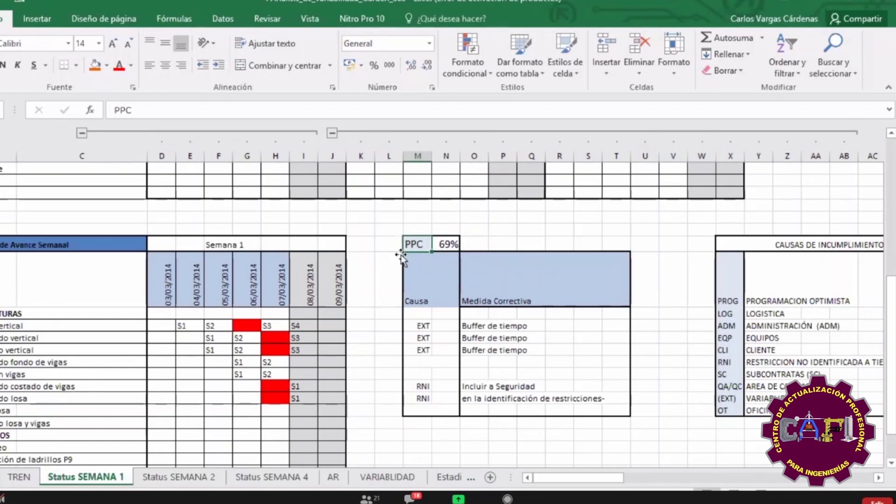
left_click(446, 244)
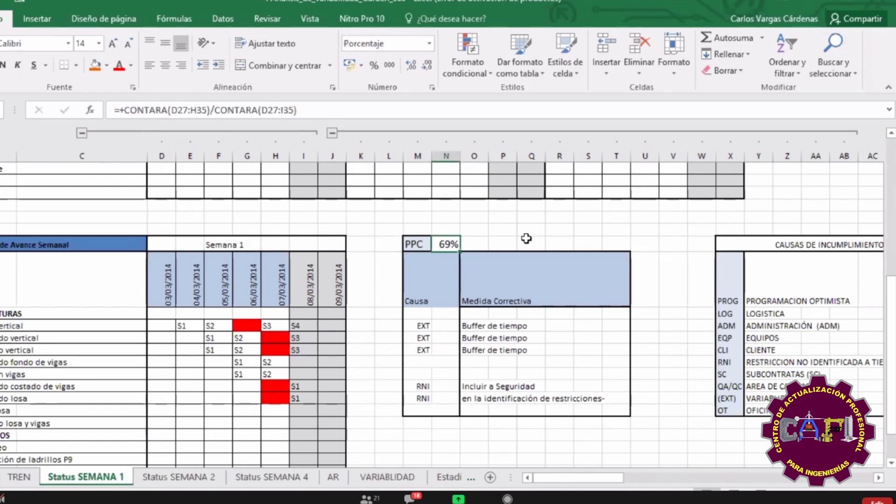
key("F2")
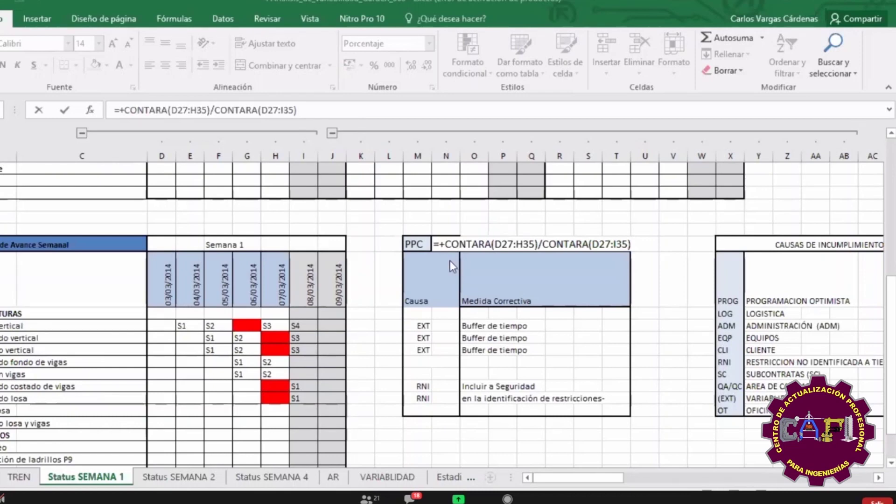
key("ctrl+Return")
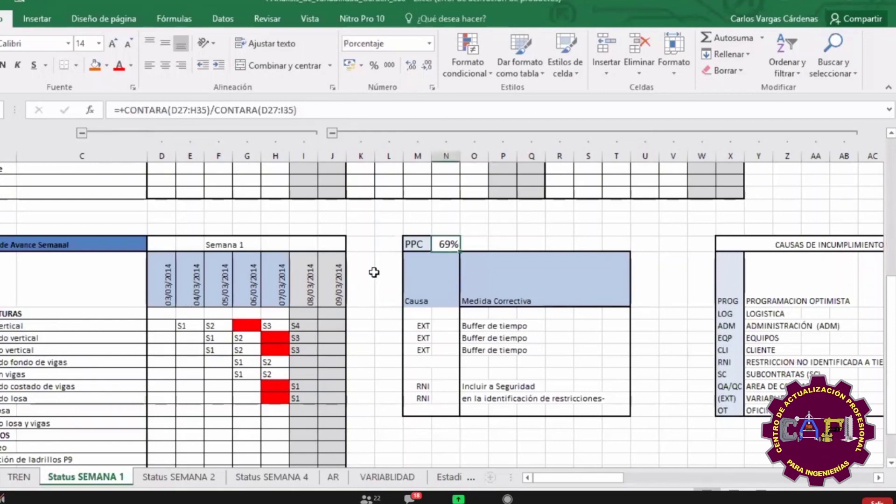
Open the Status SEMANA 2 sheet, inspect its PPC formula and compare the report with the Status SEMANA 1 sheet
left_click(206, 478)
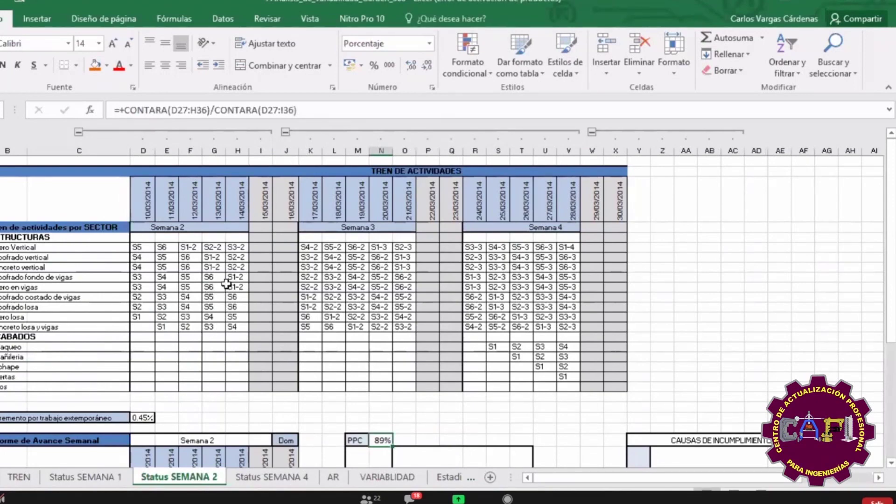
scroll(226, 283, "down", 2)
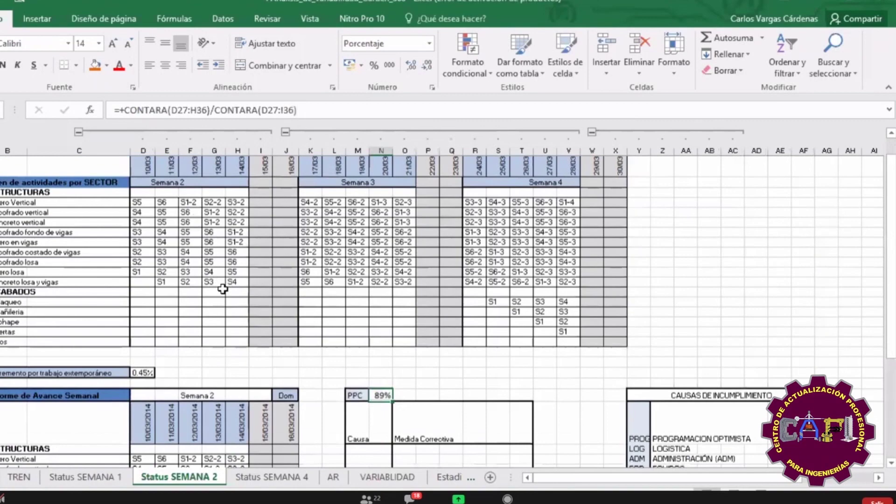
scroll(222, 288, "down", 6)
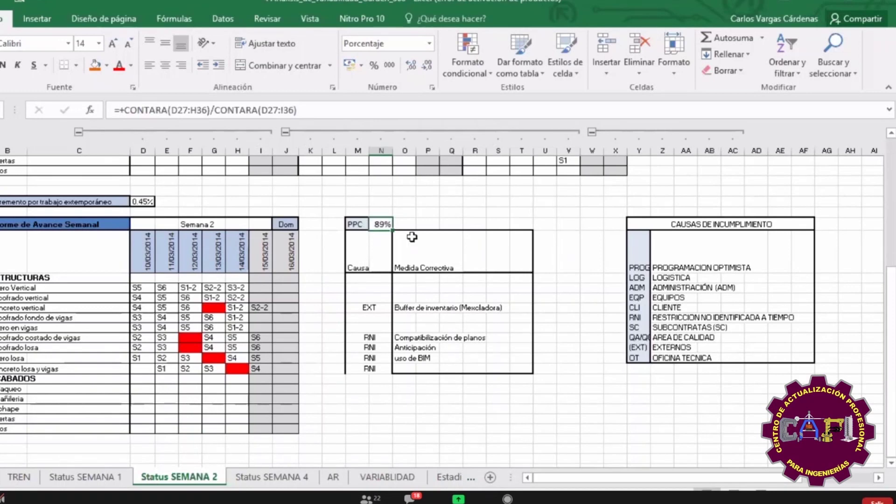
key("F2")
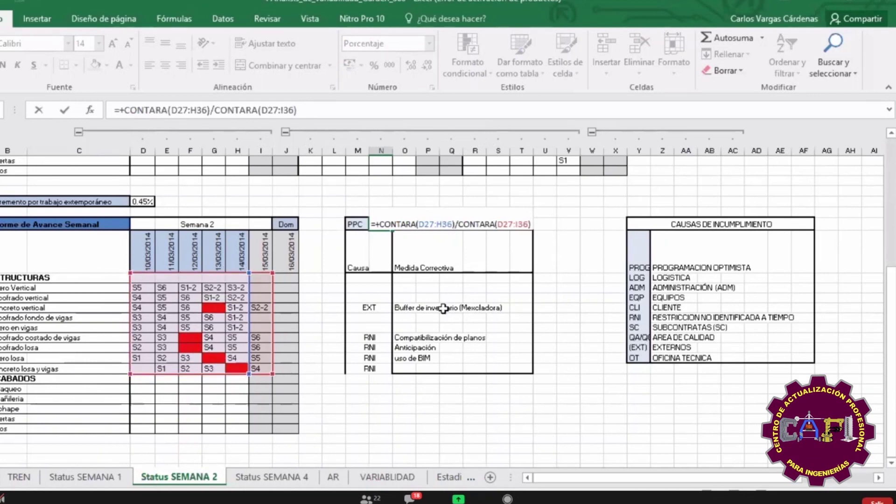
key("Return")
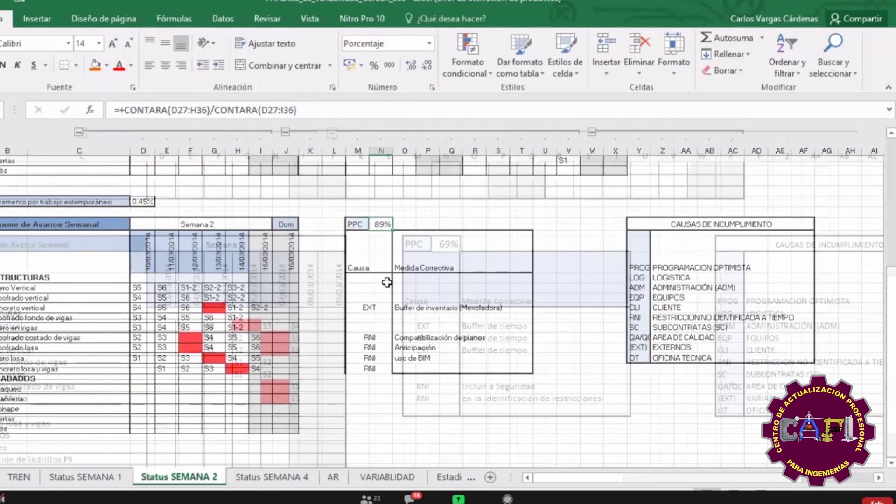
key("ctrl+Page_Up")
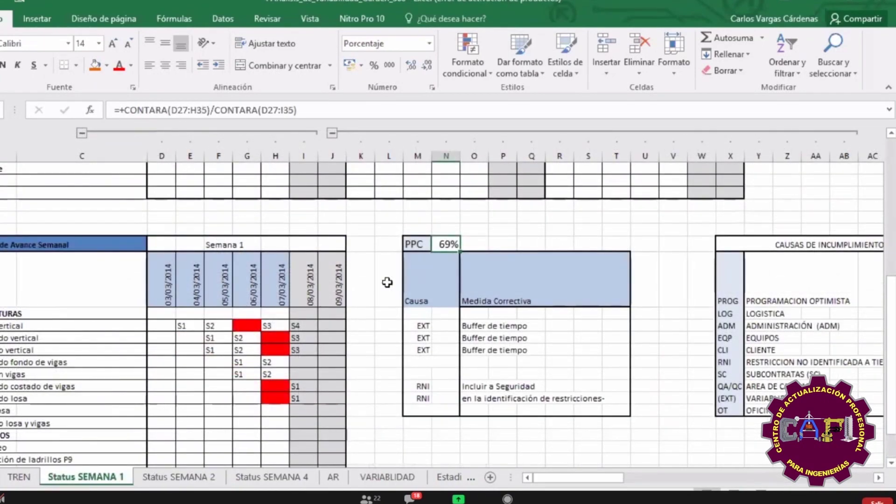
key("ctrl+Page_Down")
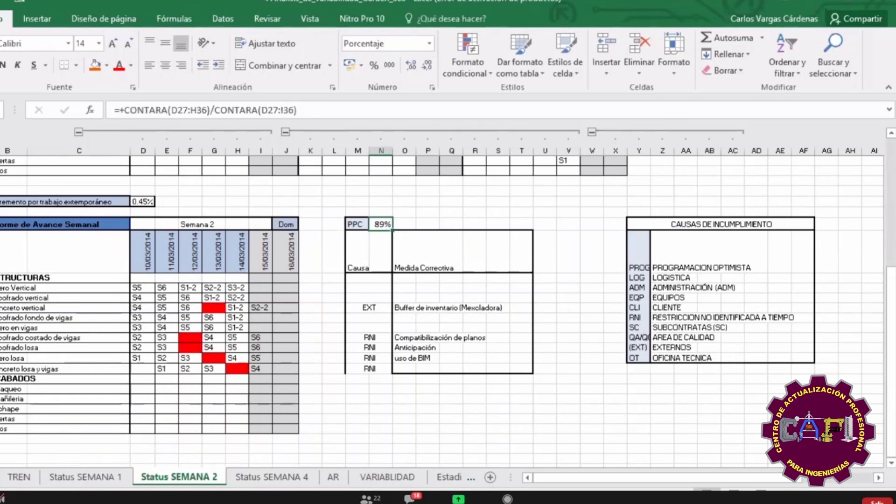
Add a comment reading "esto signfica ksdjfskdjf" to the "Buffer de inventario (Mexcladora)" corrective measure in the concreto vertical row
left_click(2, 307)
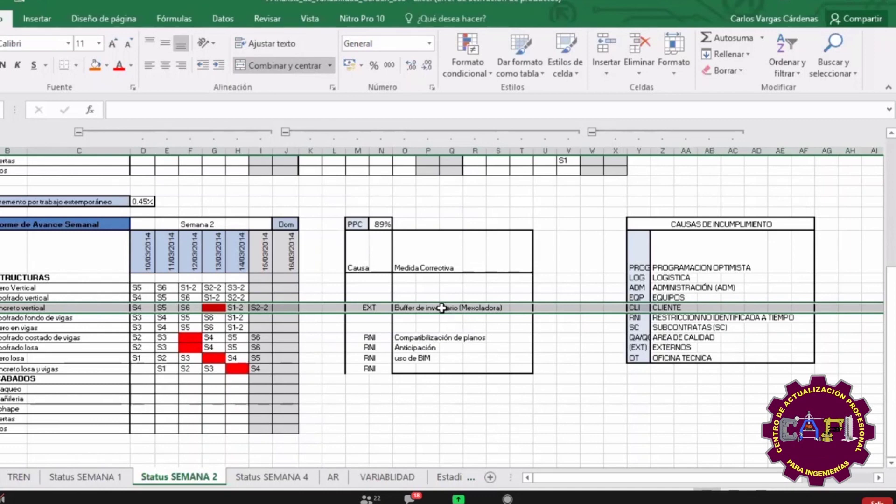
left_click(409, 308)
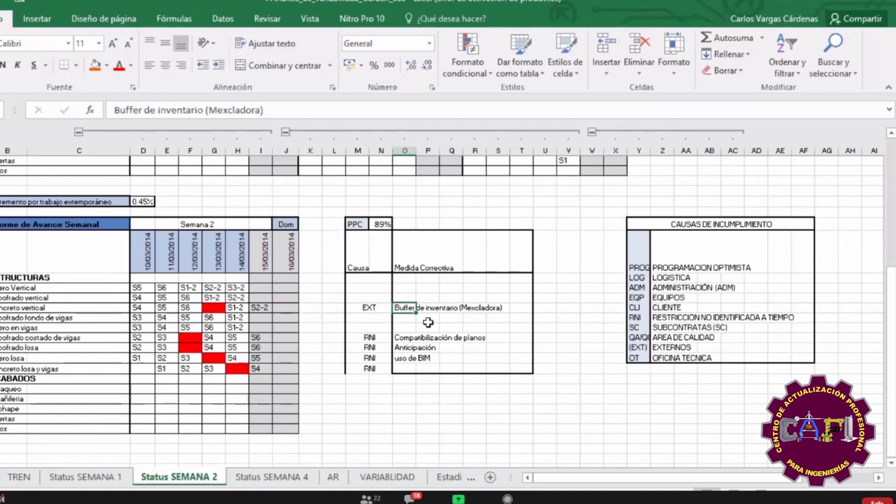
right_click(404, 305)
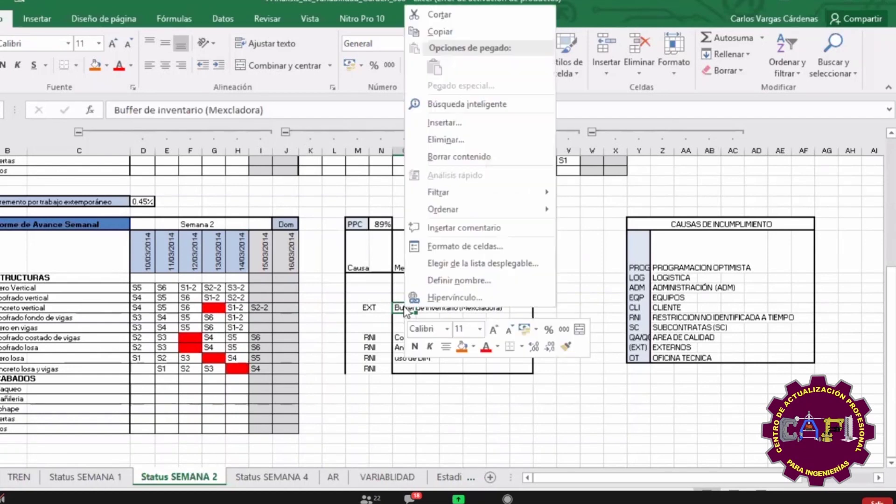
left_click(506, 232)
type("esto sih")
key("BackSpace")
type("nfica ")
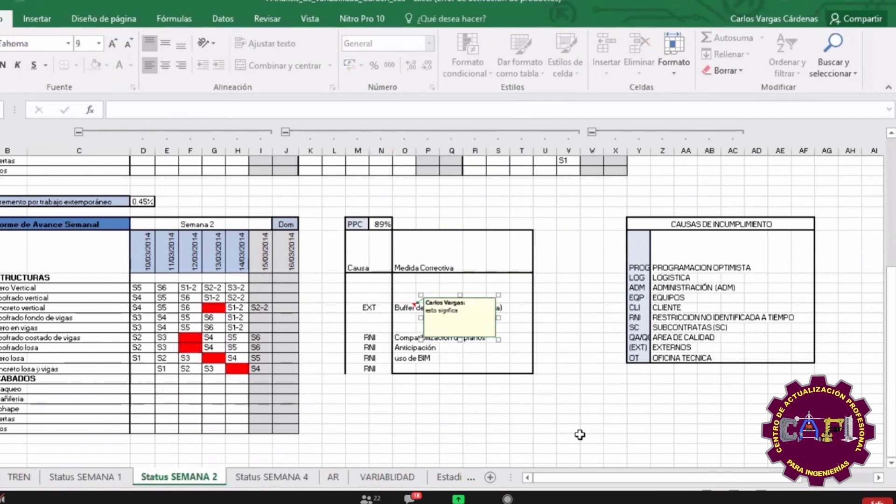
type("ksdjfskdjf")
left_click(527, 346)
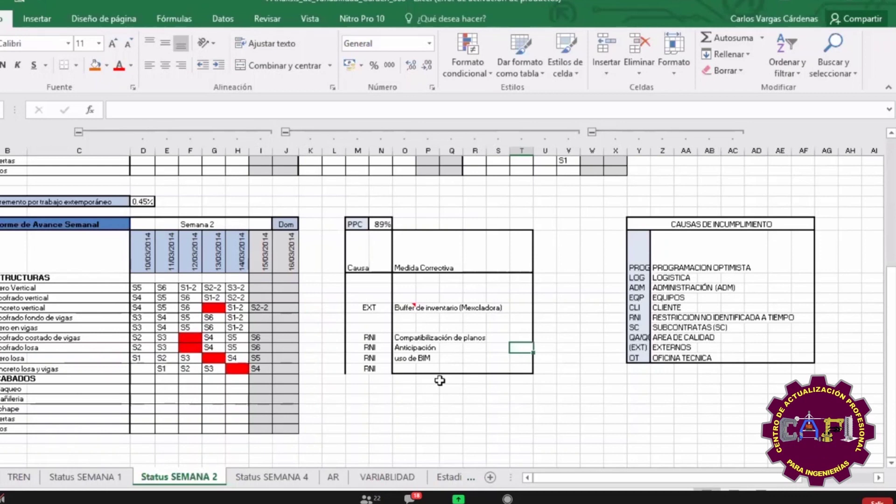
Open the Status SEMANA 4 sheet and inspect the PPC formula of its Semana 4 report with the ranges it counts
left_click(298, 477, "ctrl")
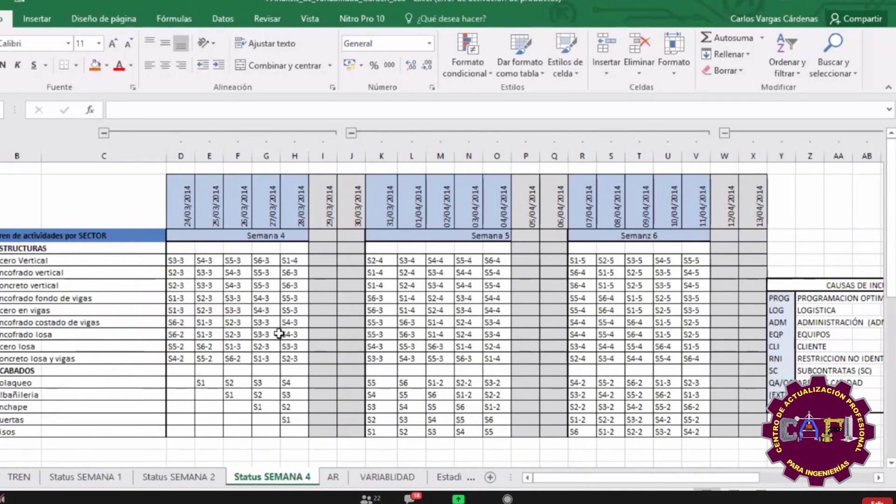
scroll(273, 346, "down", 2)
scroll(274, 338, "down", 6)
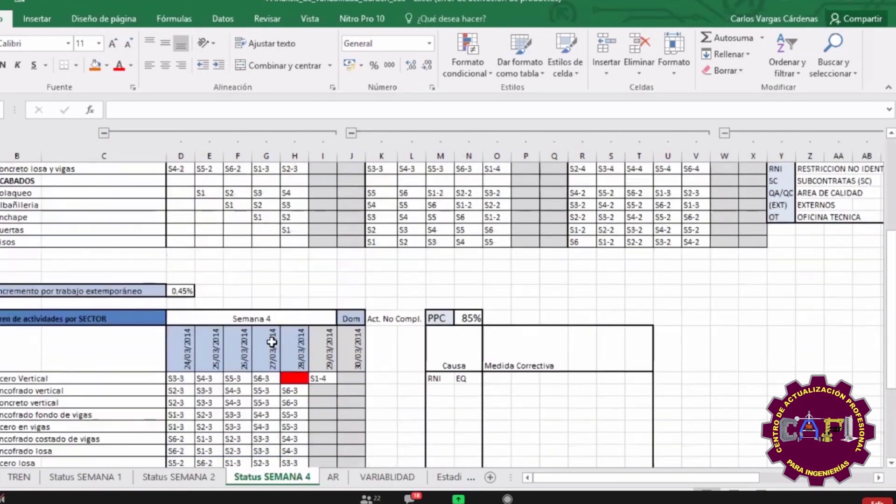
scroll(475, 227, "up", 1)
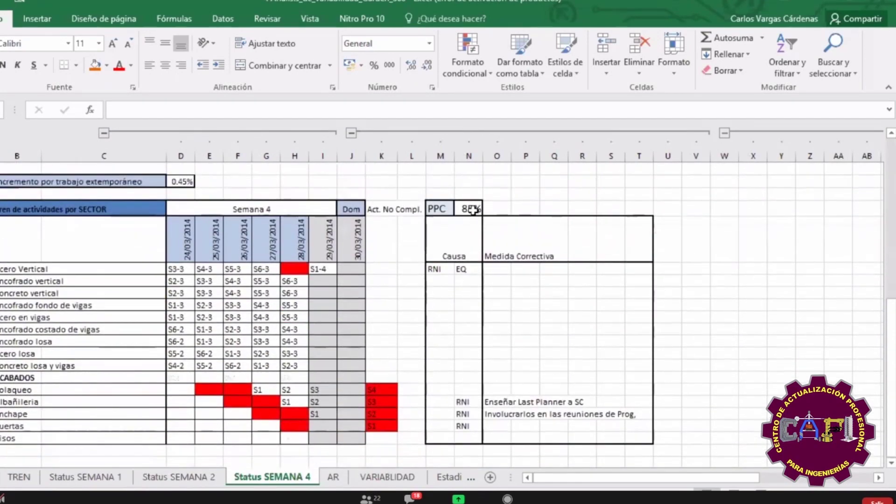
left_click(475, 208)
key("F2")
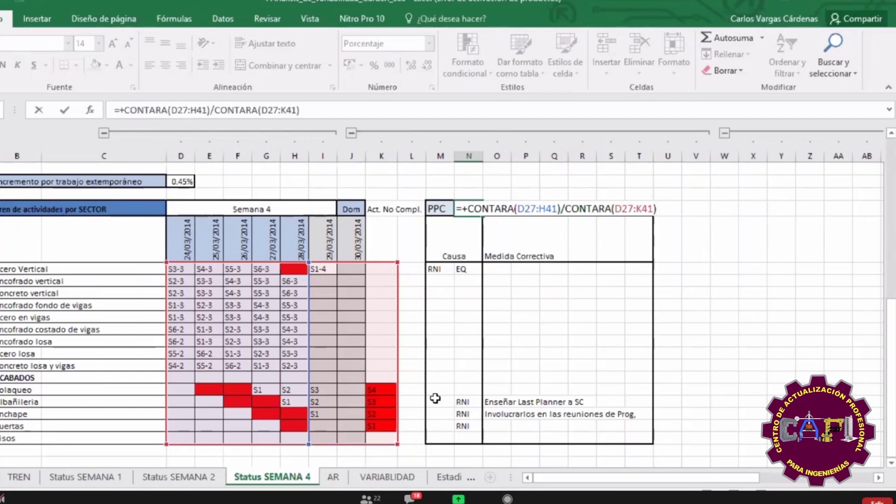
Leave the PPC formula unchanged, open the AR sheet and check the restriction, date and responsible party of the first steel delivery
key("ctrl+Return")
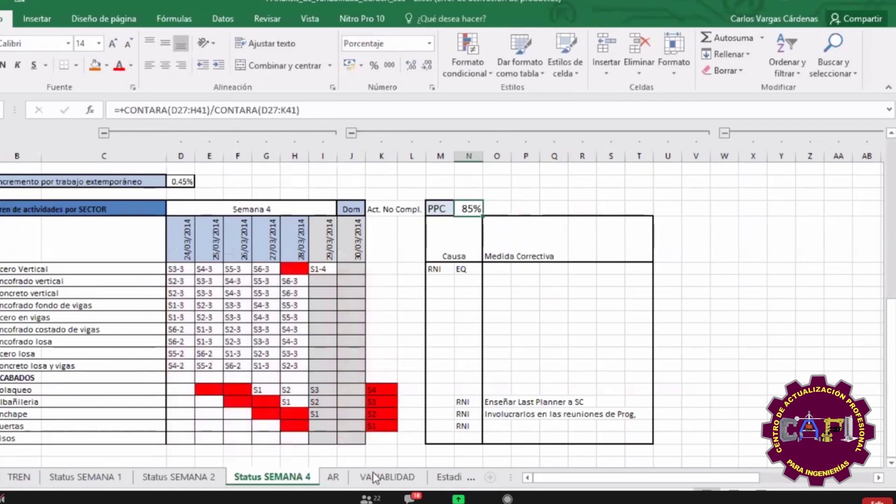
left_click(333, 477)
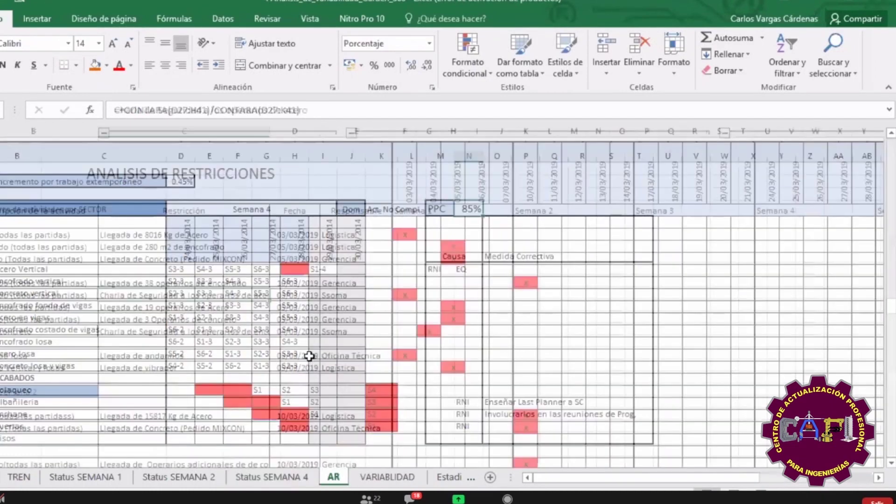
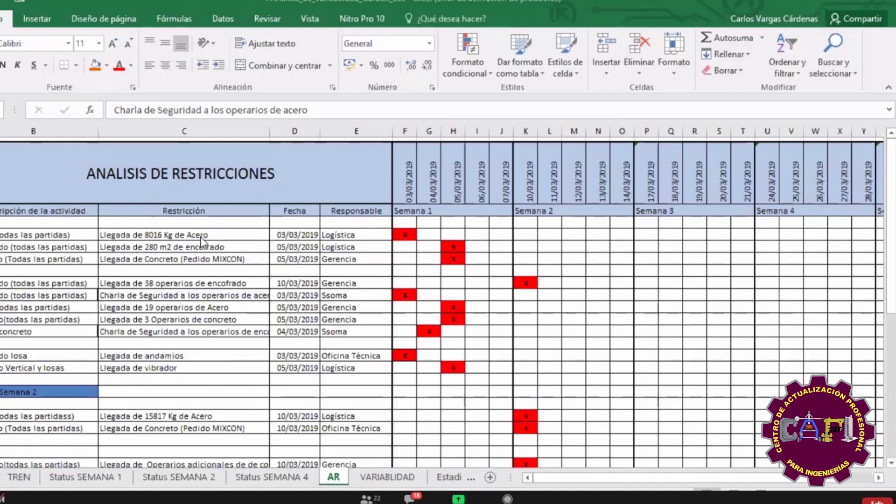
left_click(201, 237)
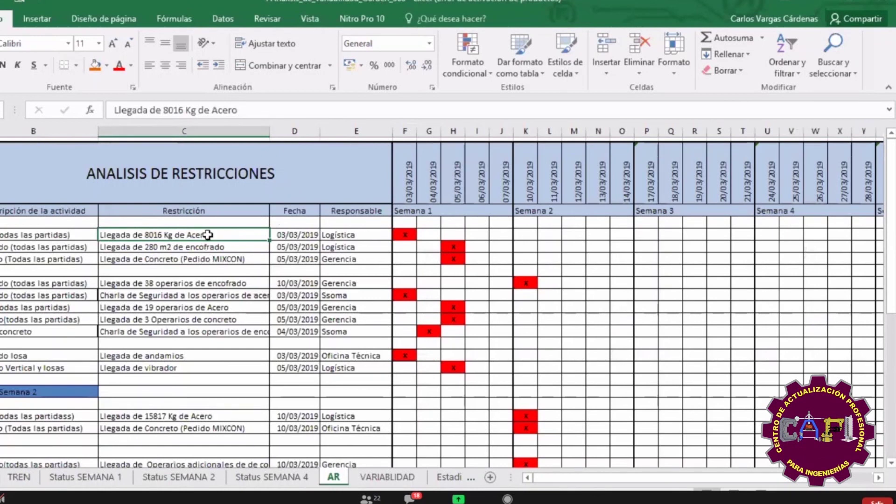
left_click(291, 236)
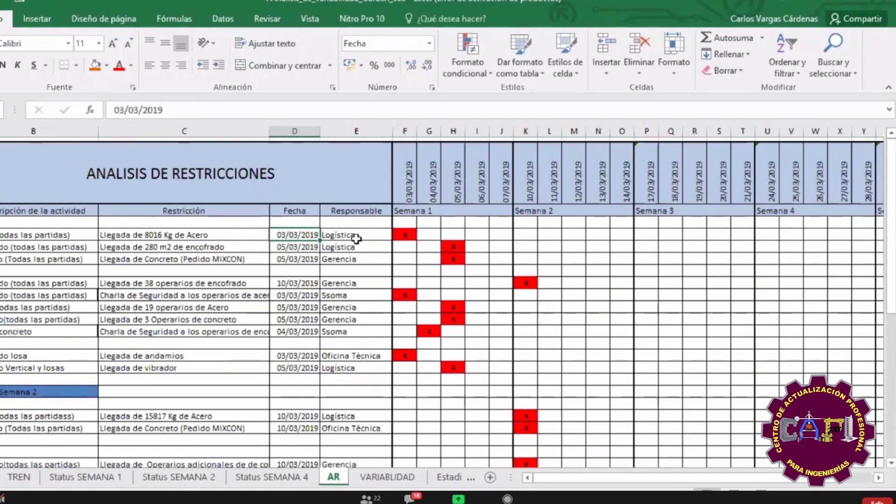
left_click(357, 239)
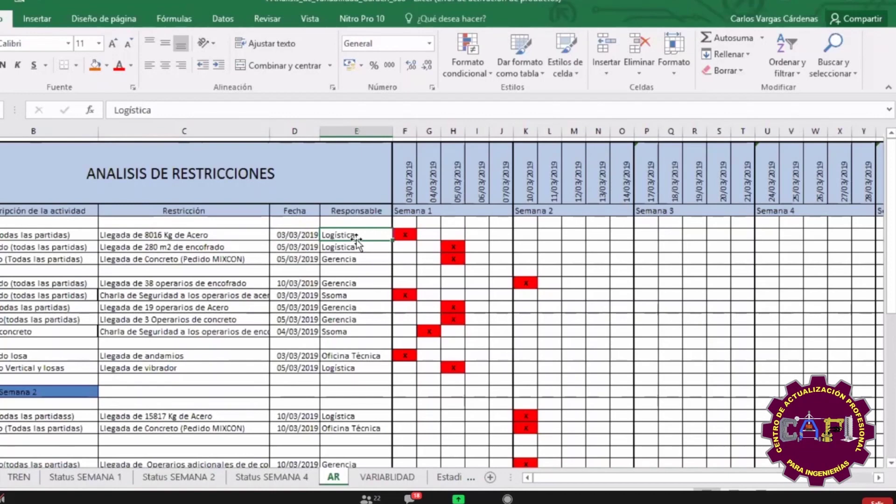
Review the restriction analysis through the Pedido Semana 2, Semana 3 and Semana 4 sections, including their dates and responsible parties
scroll(357, 239, "down", 12)
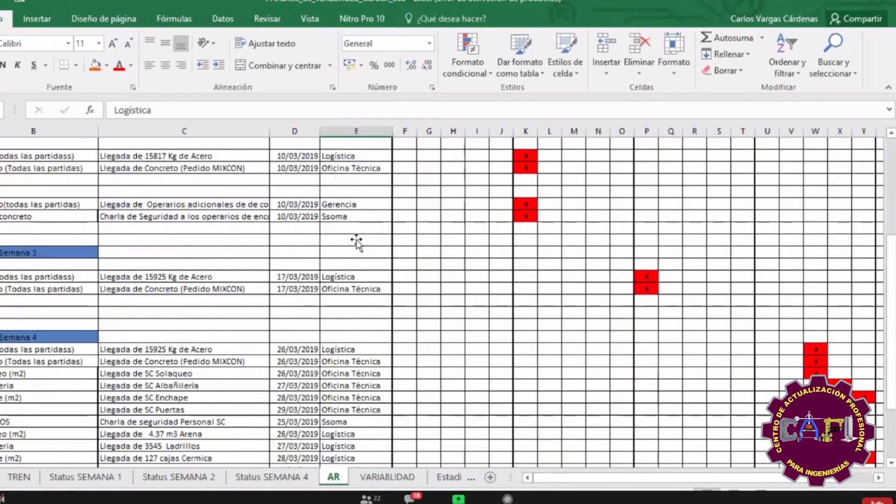
scroll(356, 239, "up", 7)
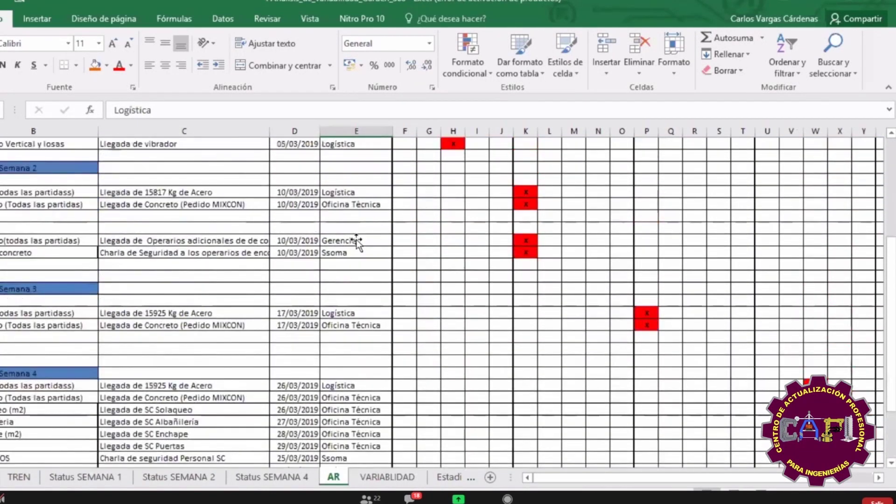
scroll(357, 240, "up", 3)
scroll(49, 245, "down", 1)
scroll(49, 242, "down", 1)
left_click(56, 238)
scroll(56, 238, "up", 2)
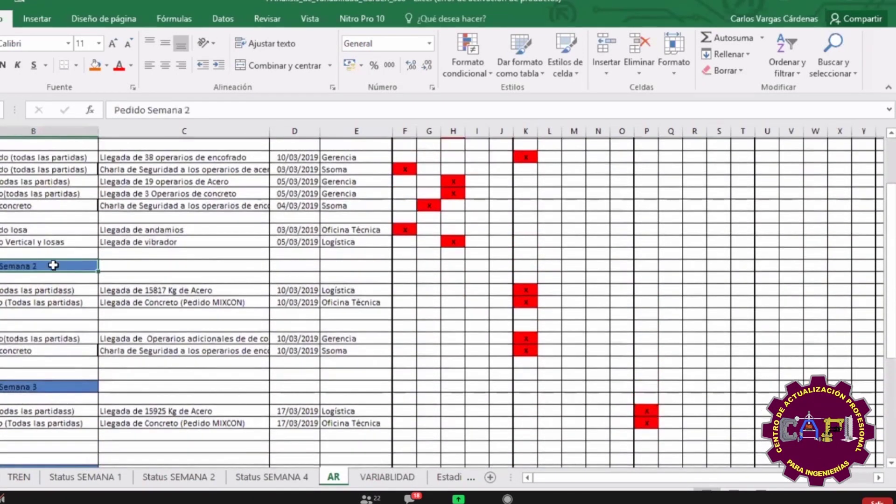
scroll(61, 321, "down", 1)
left_click(60, 322)
scroll(91, 289, "down", 1)
scroll(64, 262, "down", 3)
left_click(66, 263)
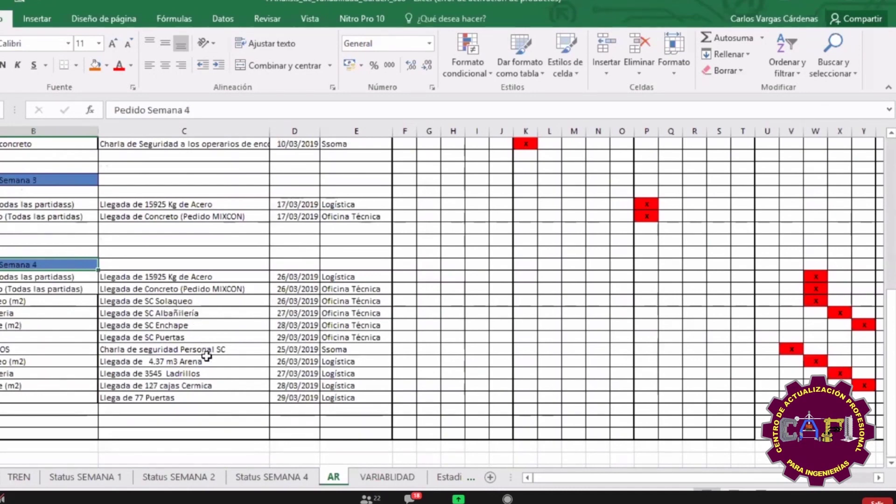
scroll(211, 342, "up", 2)
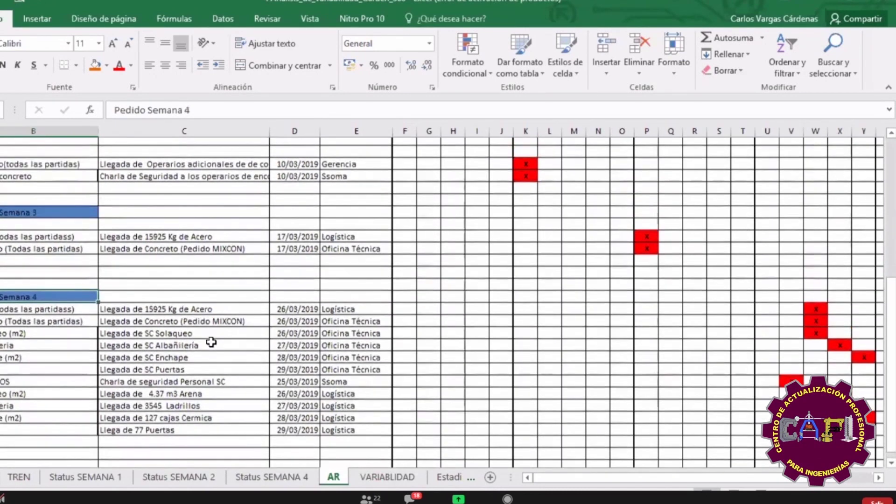
scroll(211, 342, "up", 4)
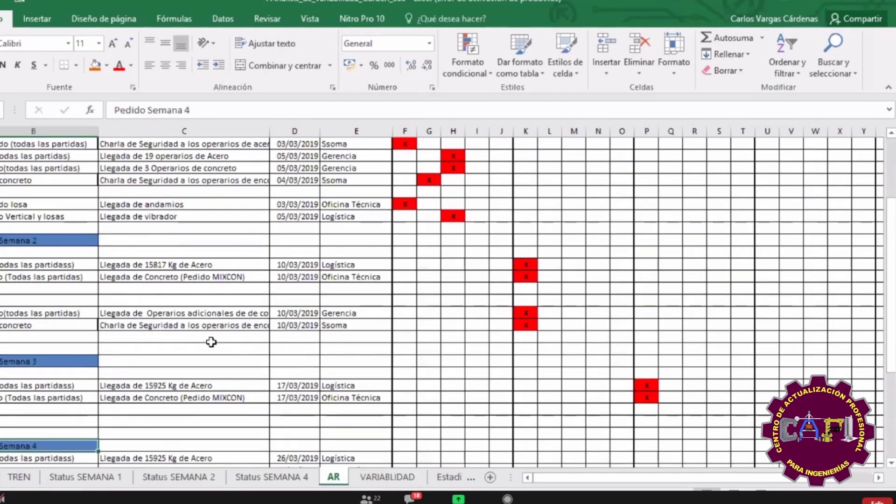
scroll(211, 342, "up", 4)
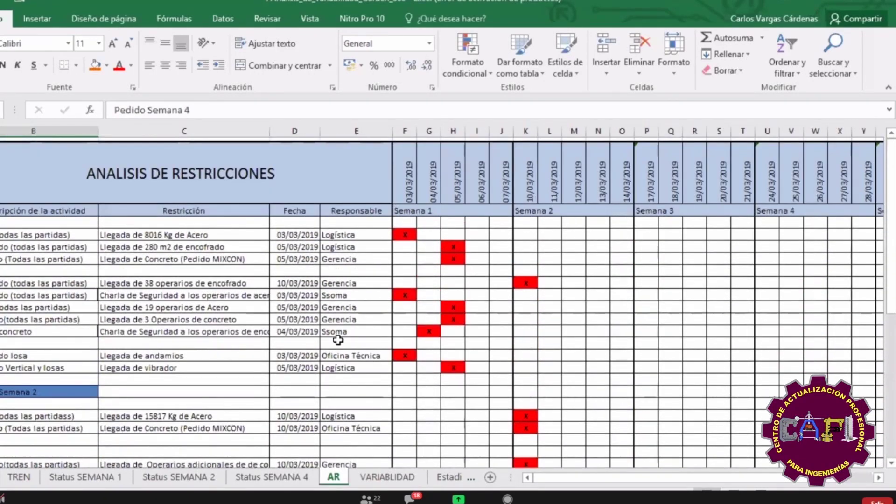
Change the date of the "Llegada de vibrador" restriction to 10/03/2019, the first day of Semana 2
left_click(295, 330)
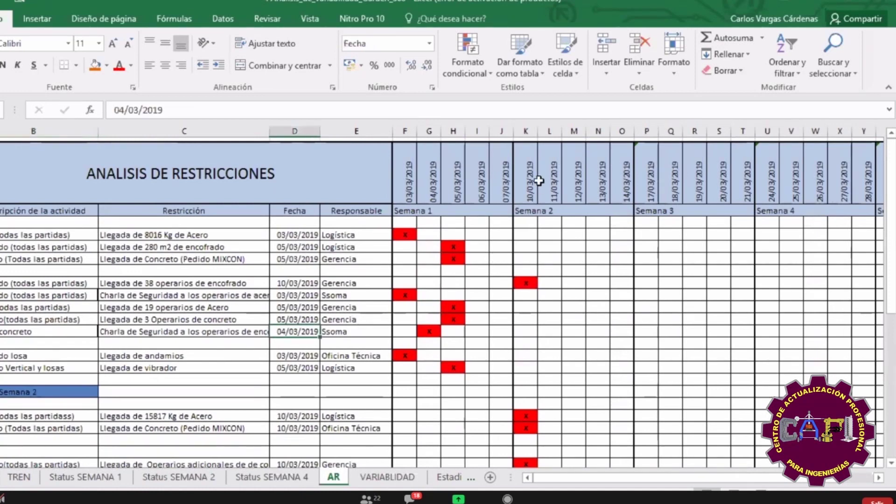
left_click(526, 184)
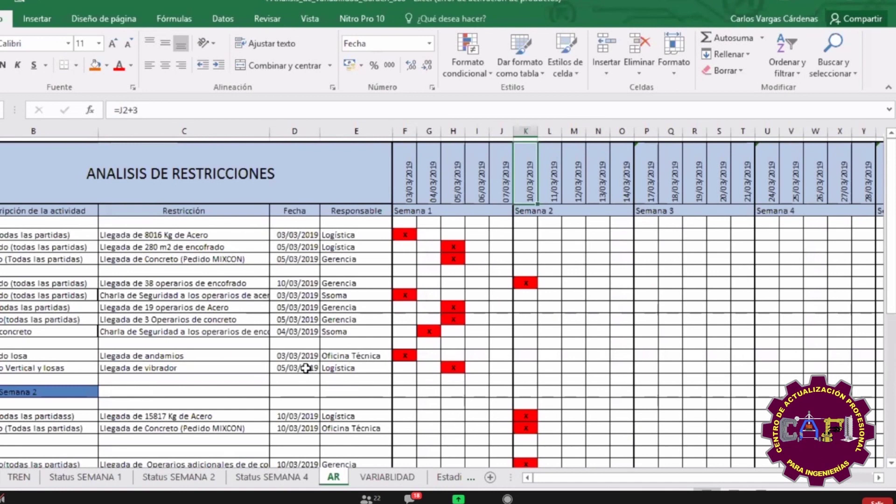
left_click(307, 369)
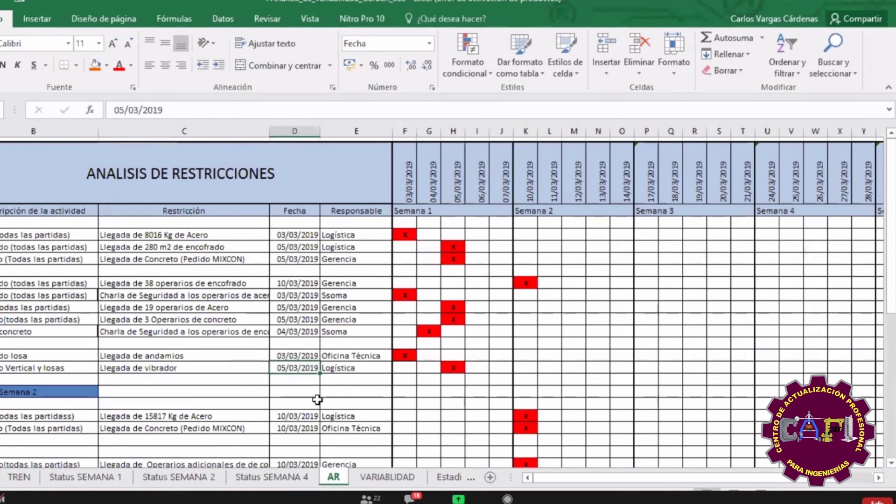
key("F2")
key("Left")
key("Left")
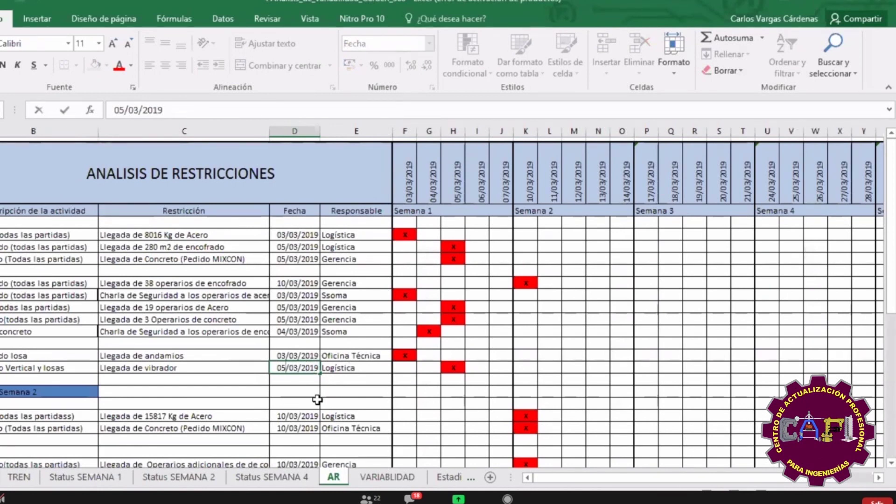
key("BackSpace")
type("1")
key("Return")
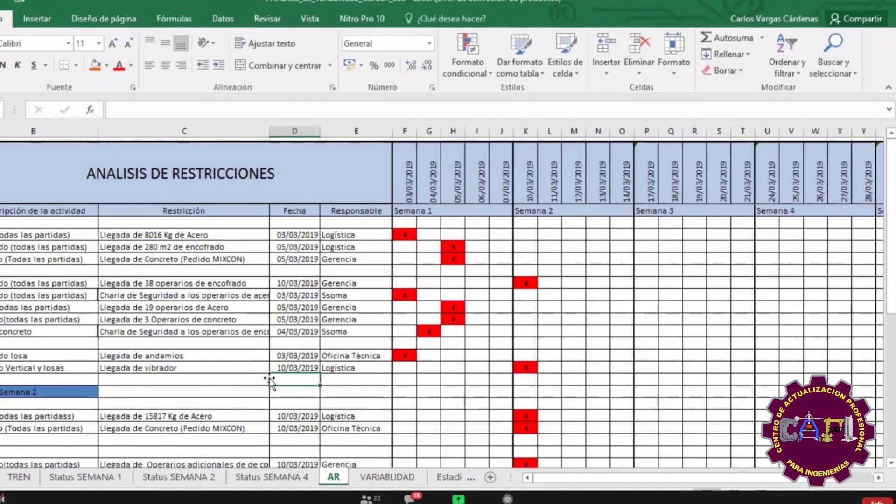
Examine the Fecha column of the restriction analysis against the restrictions and the marked days in the calendar grid
left_click(312, 240)
left_click_drag(313, 240, 312, 413)
left_click(191, 304)
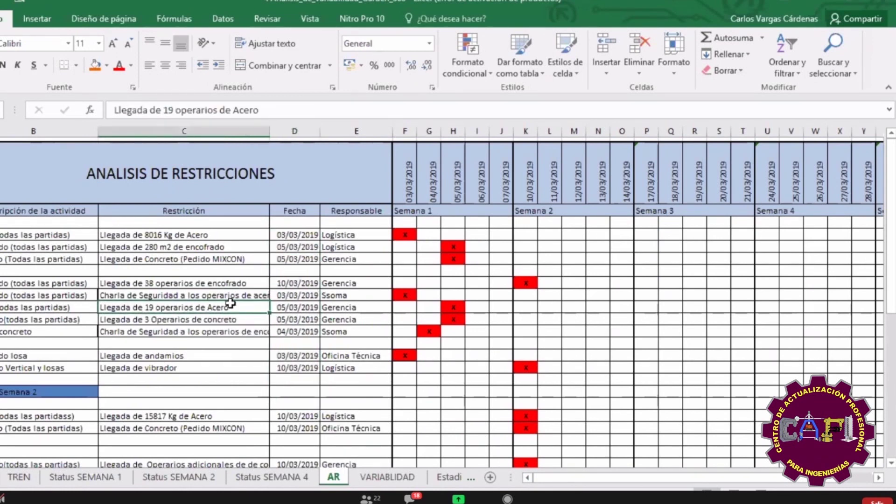
left_click_drag(296, 233, 306, 427)
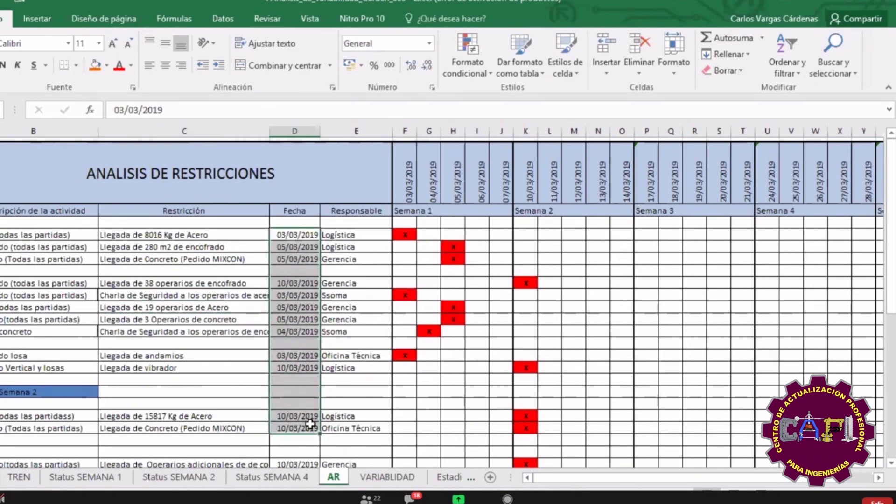
left_click(304, 258)
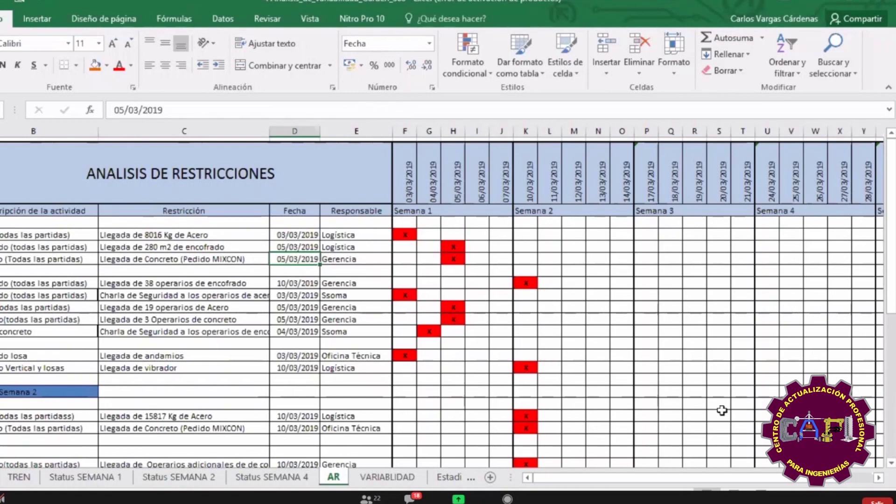
scroll(294, 325, "down", 3)
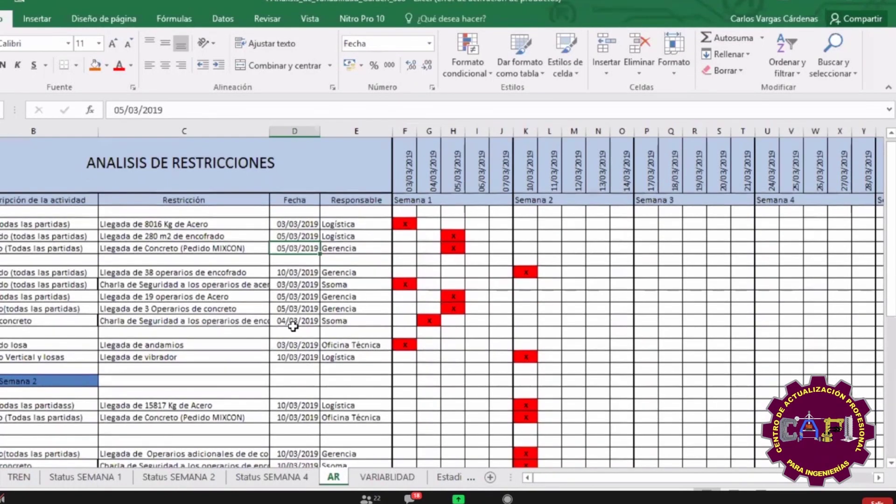
scroll(283, 322, "down", 5)
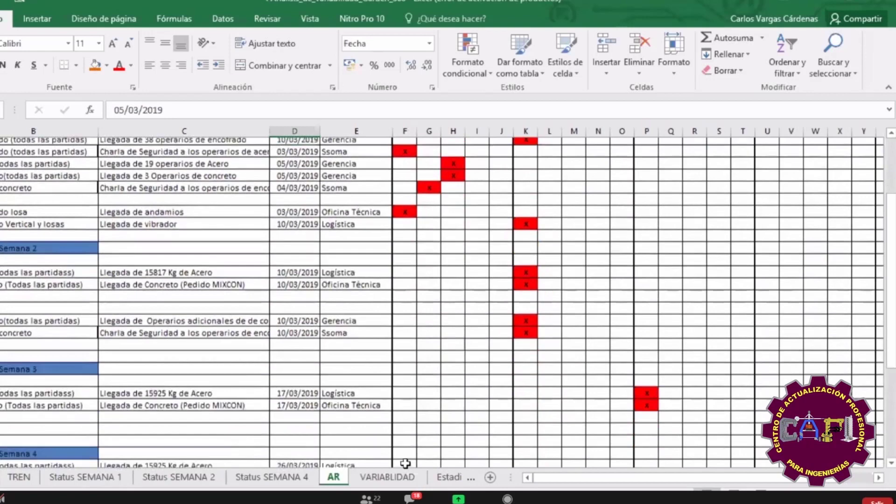
Open the VARIABLIDAD sheet and examine the cause, risk, impact and action plan entries for the sources of variability
left_click(399, 477)
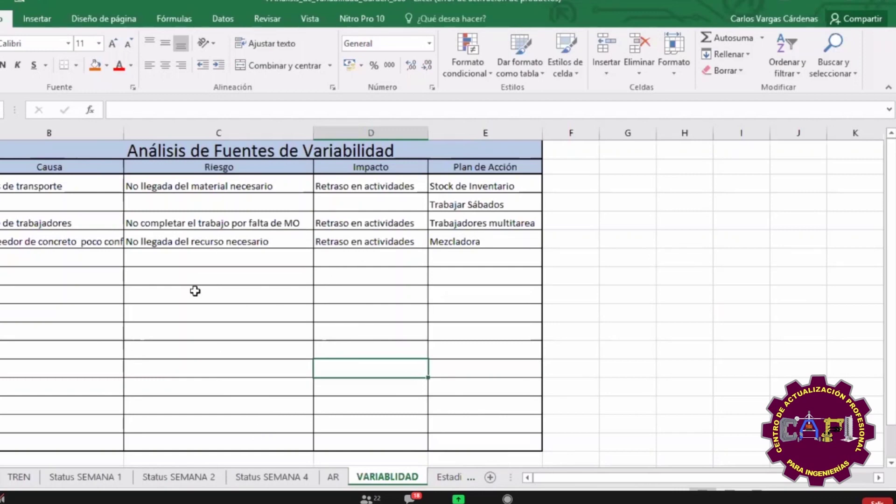
left_click(92, 187)
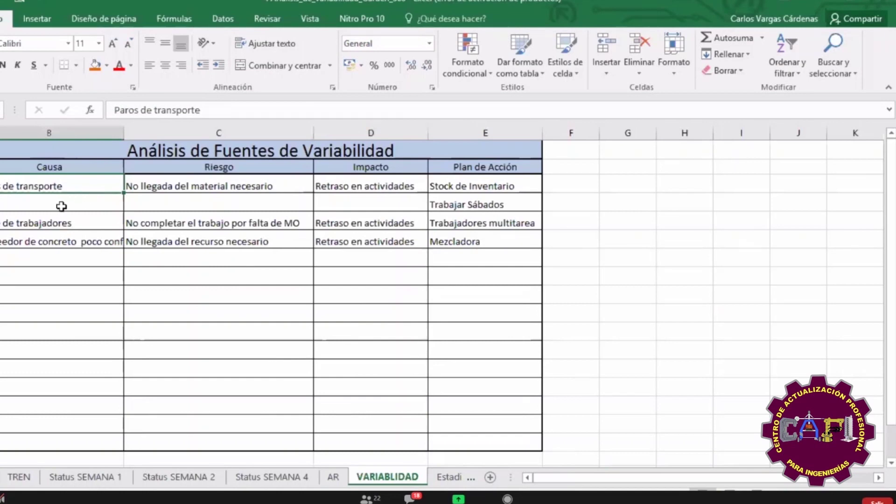
left_click(242, 189)
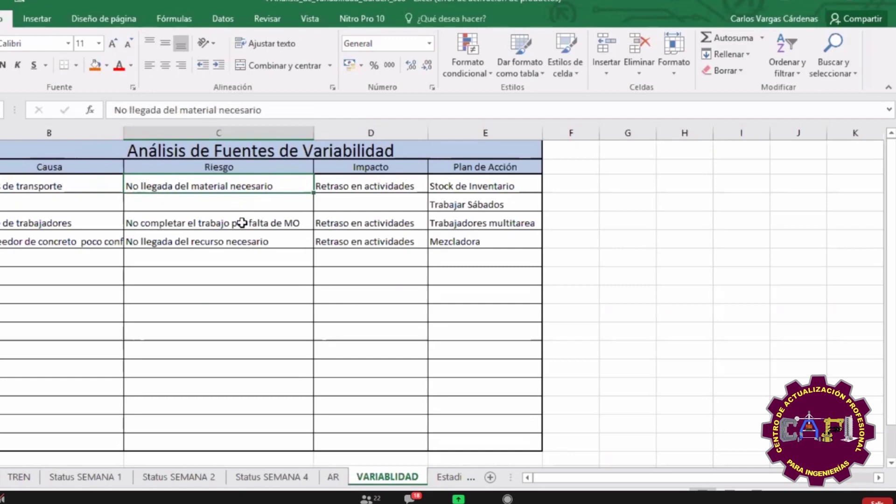
left_click(372, 186)
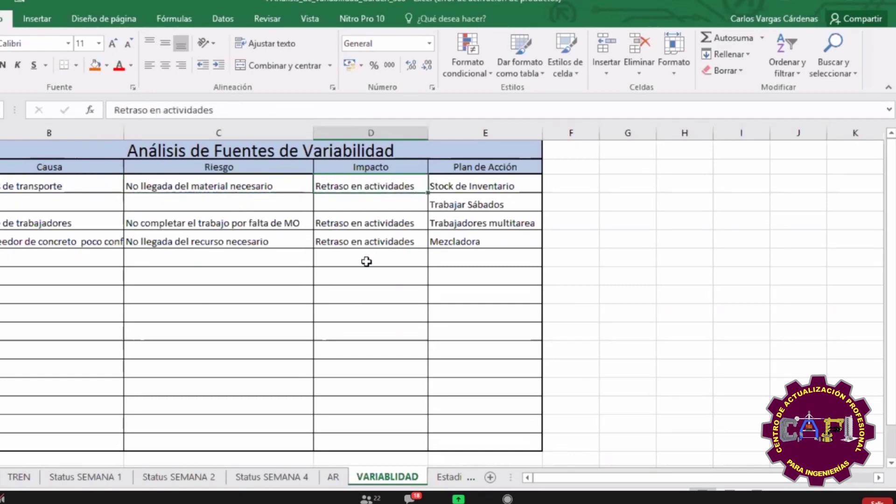
left_click(477, 184)
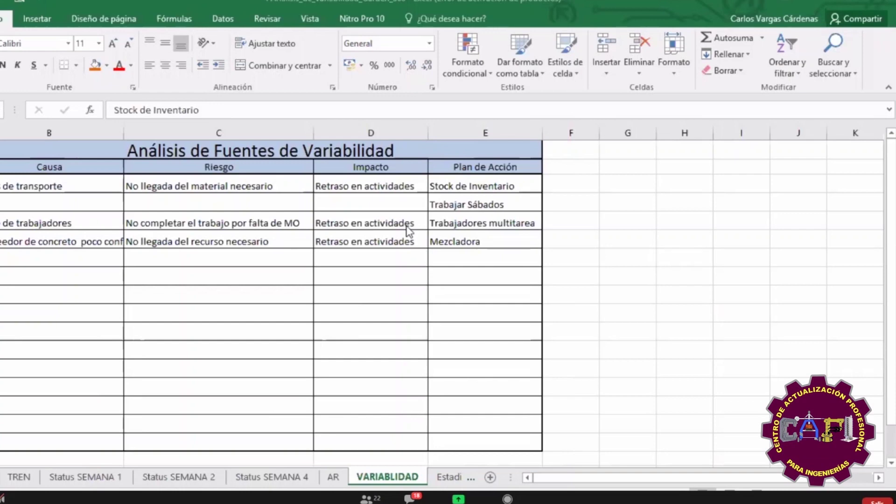
left_click(495, 222)
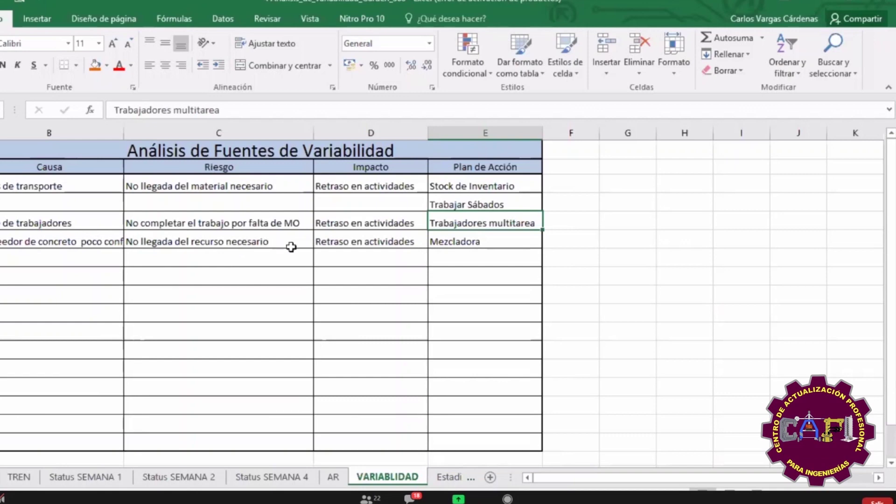
left_click(477, 239)
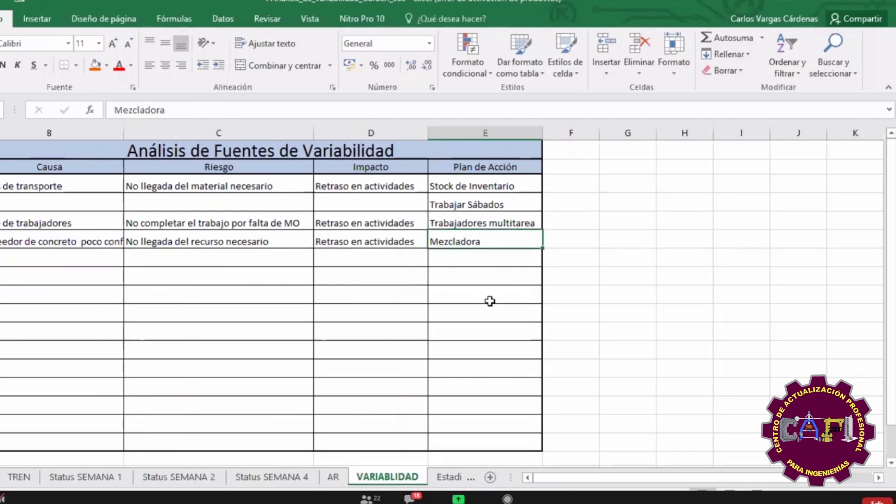
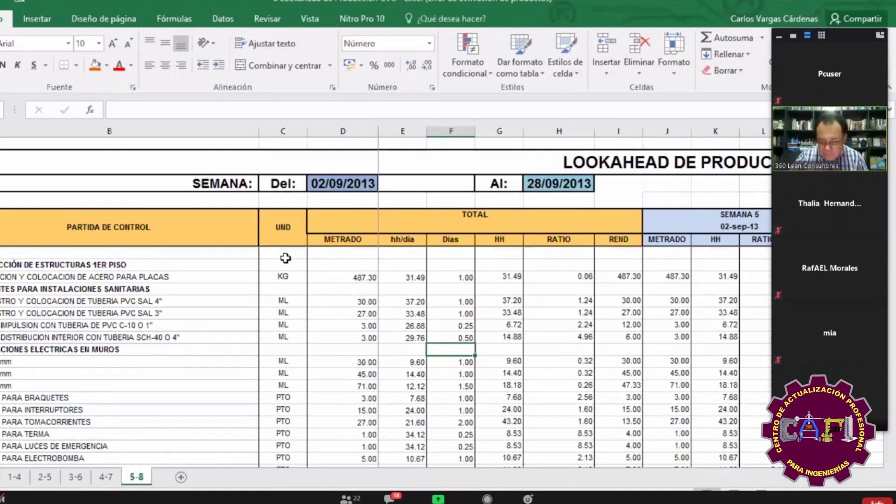
In the Lookahead de Producción workbook, examine the four-week plan on sheet 1-4 and open sheet 2-5 to compare it
key("ctrl+Page_Up")
key("ctrl+Page_Up")
key("ctrl+Page_Up")
key("ctrl+Page_Up")
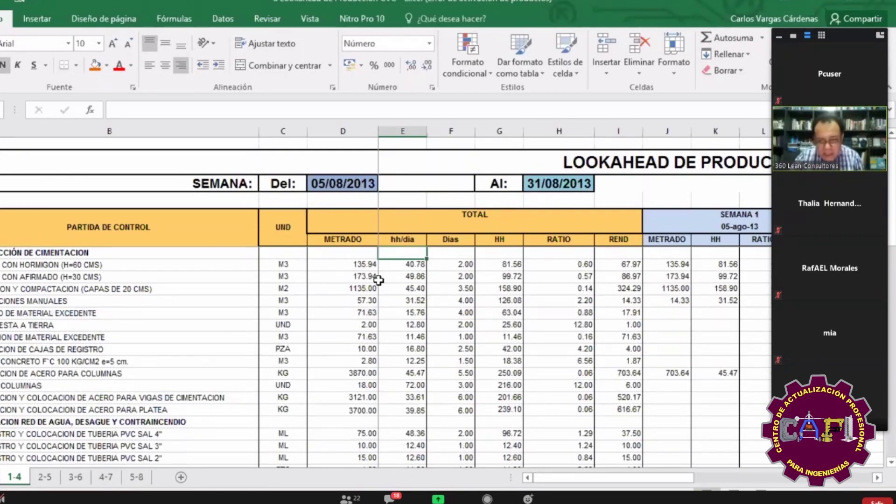
scroll(378, 280, "down", 3, "ctrl")
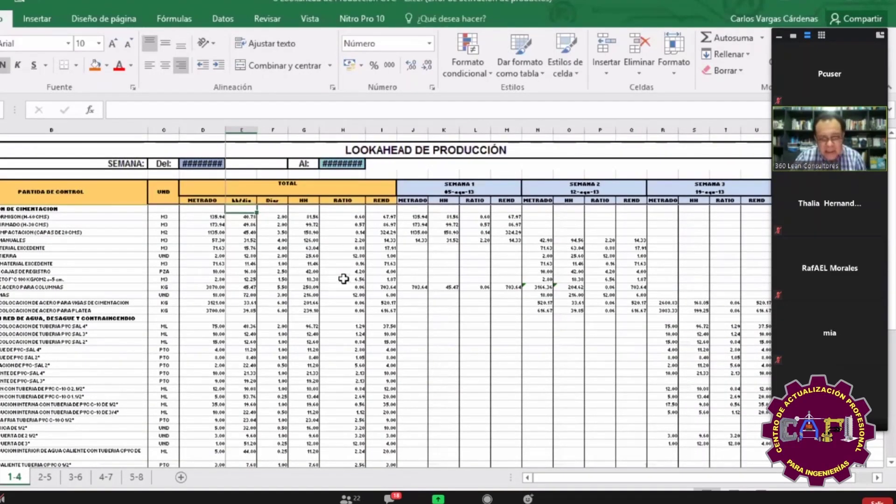
scroll(341, 272, "up", 3, "ctrl")
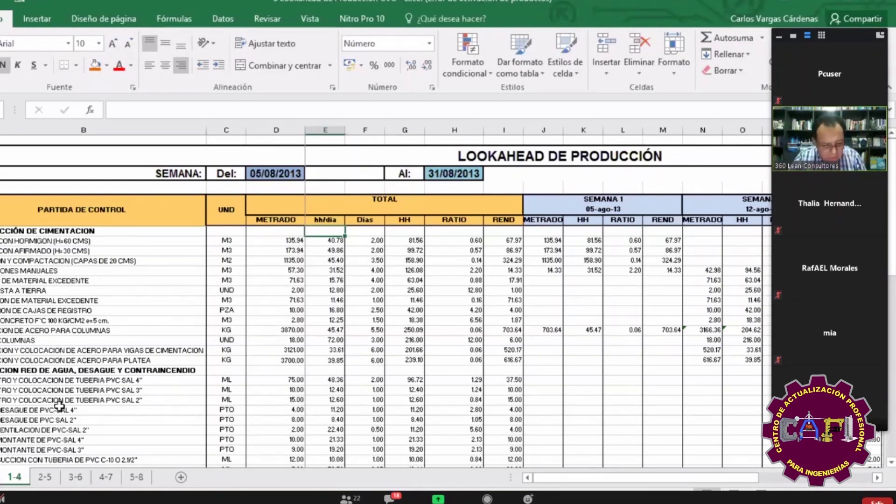
left_click(48, 480)
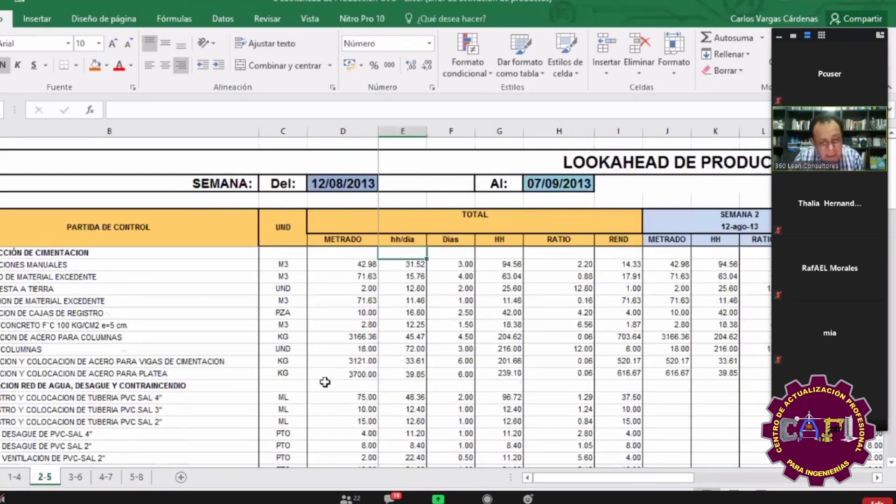
Examine the quantities, days, hours and ratios of the work items on production lookahead sheet 2-5
scroll(375, 366, "up", 1, "ctrl")
scroll(375, 365, "down", 15)
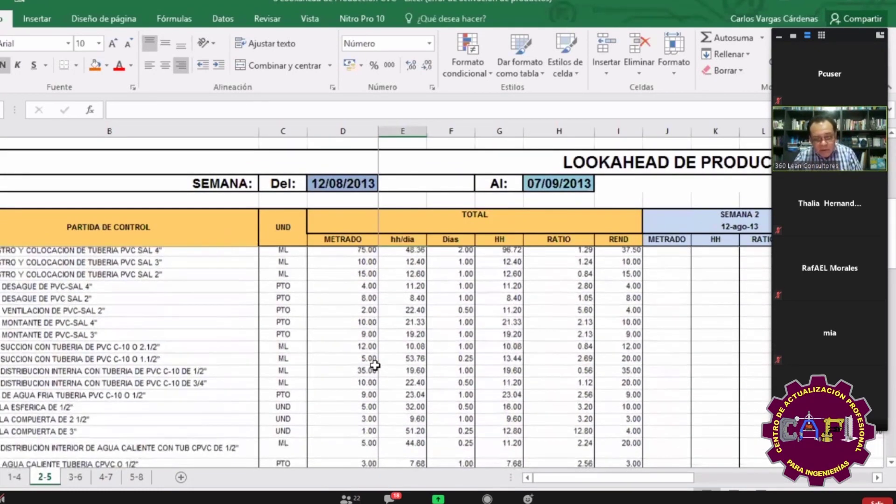
scroll(375, 365, "down", 9)
scroll(375, 365, "up", 8)
scroll(375, 365, "up", 12)
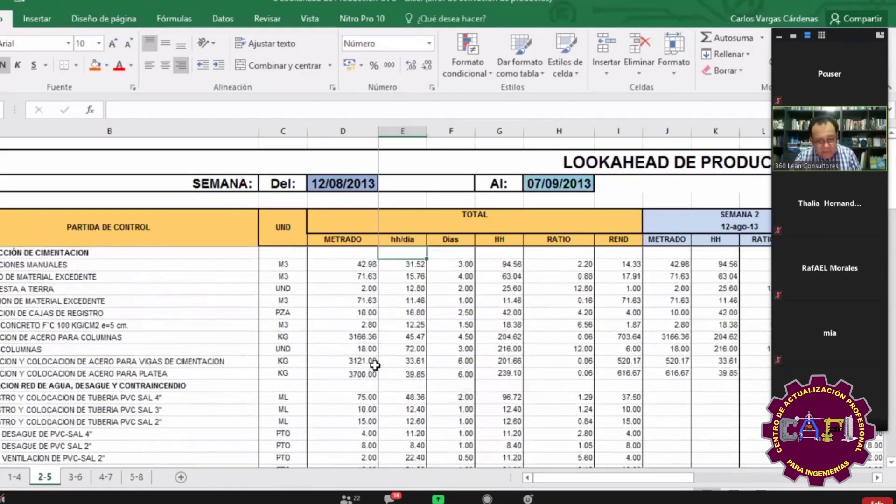
Compare the rolling four-week production plans on the sheets following 2-5, including 3-6 and 4-7
left_click(75, 477)
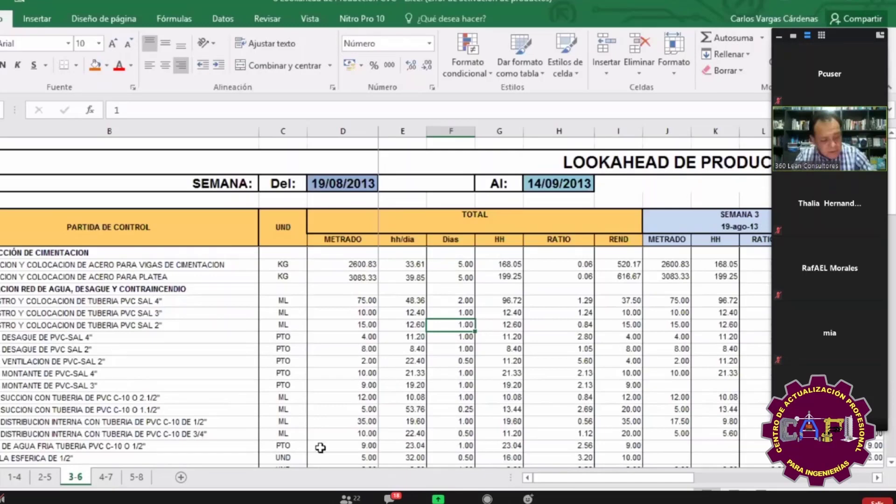
key("ctrl+Page_Down")
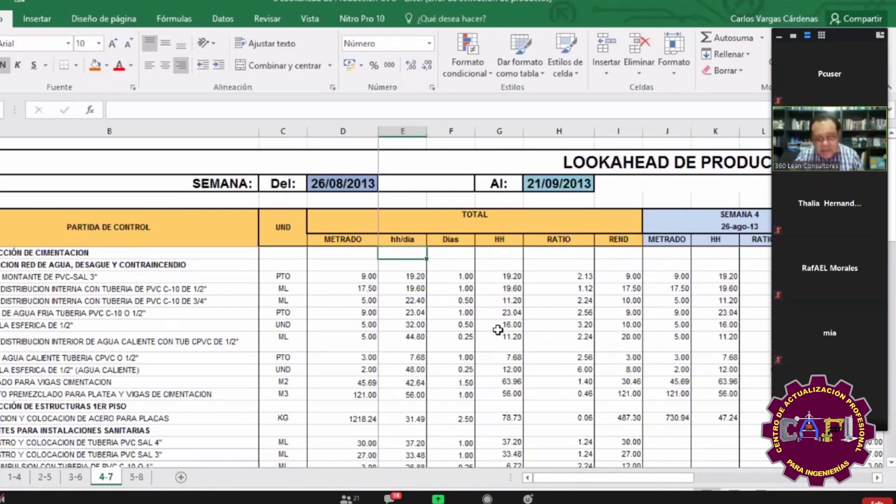
key("ctrl+Page_Down")
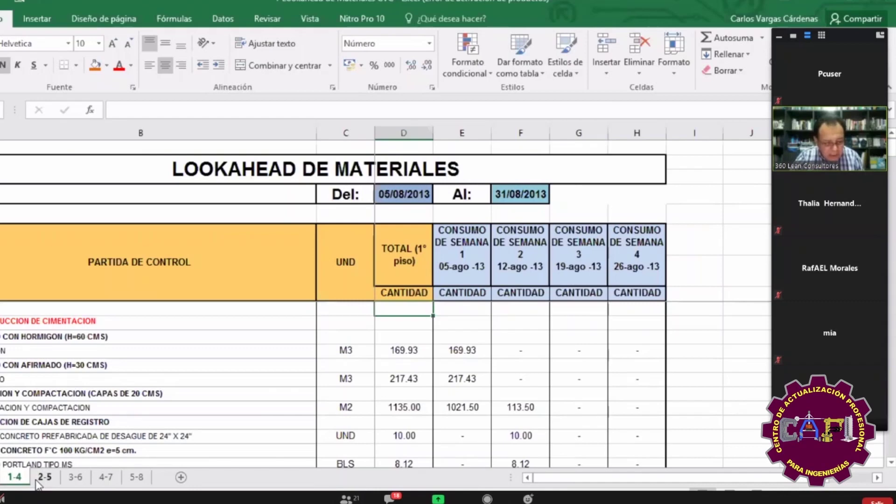
In the Lookahead de Materiales workbook, compare the weekly material consumption on sheets 2-5, 3-6 and 4-7
left_click(47, 481)
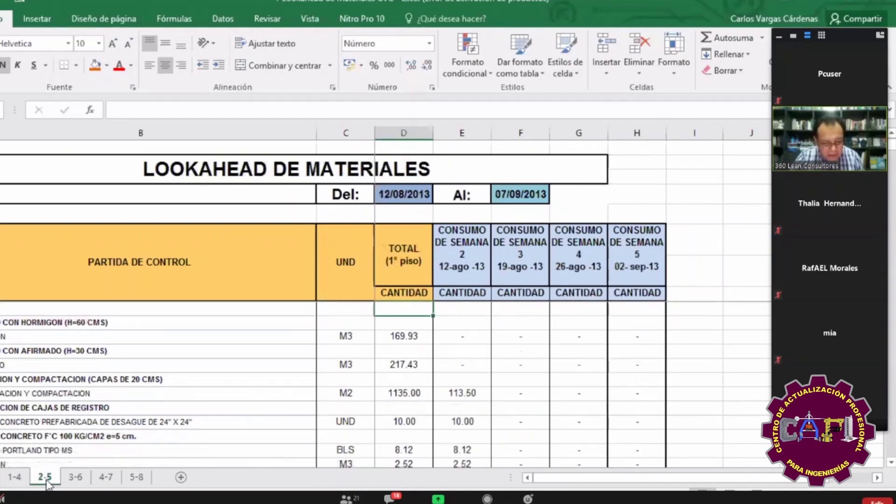
left_click(77, 480)
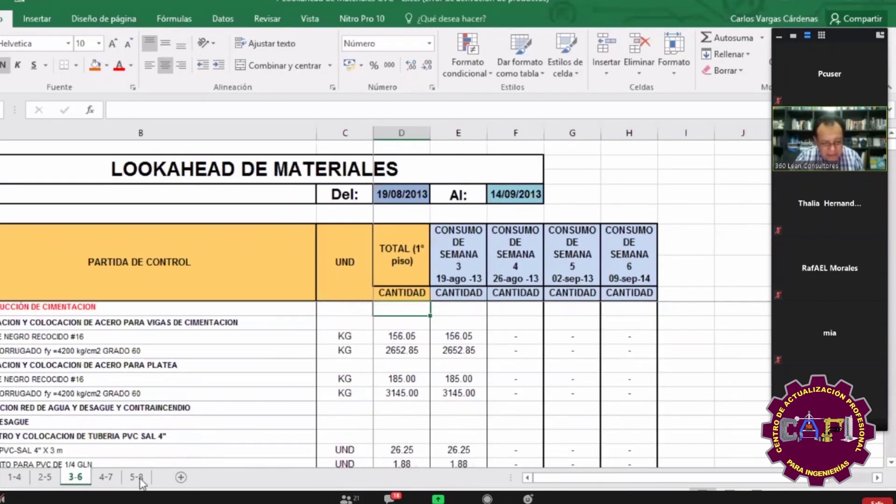
left_click(112, 479)
scroll(270, 366, "down", 1)
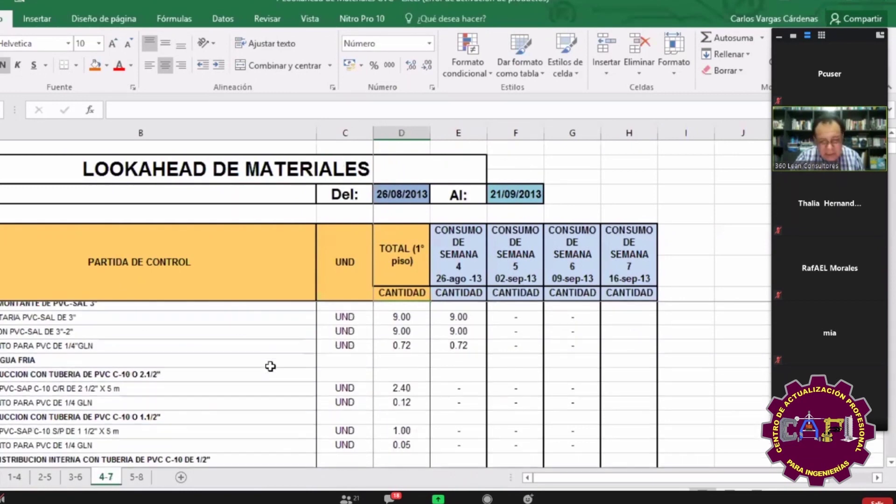
scroll(215, 379, "down", 1)
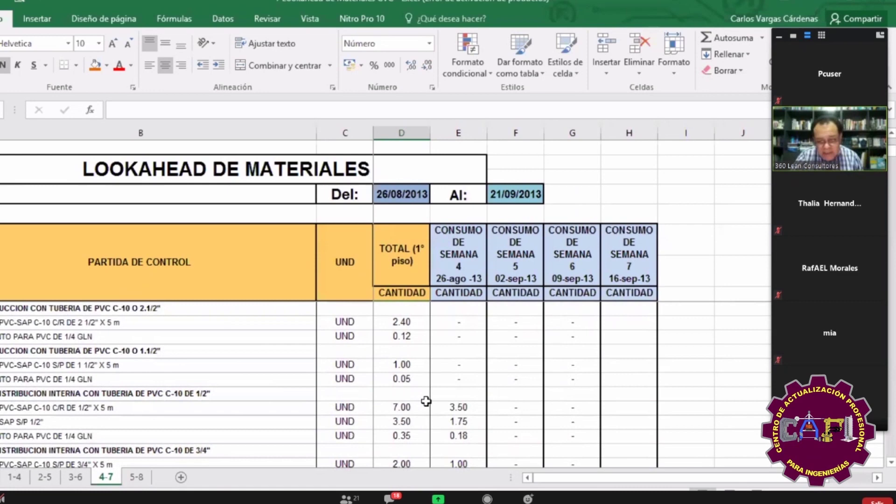
scroll(429, 402, "down", 1)
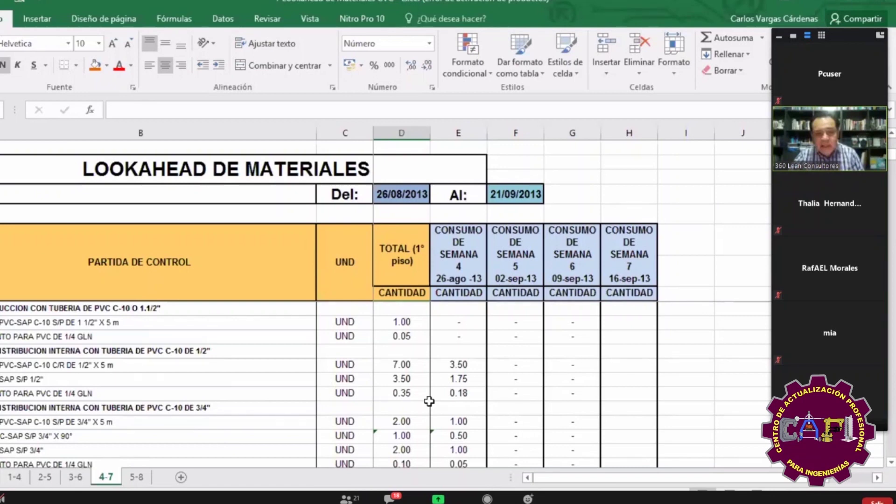
left_click(429, 401)
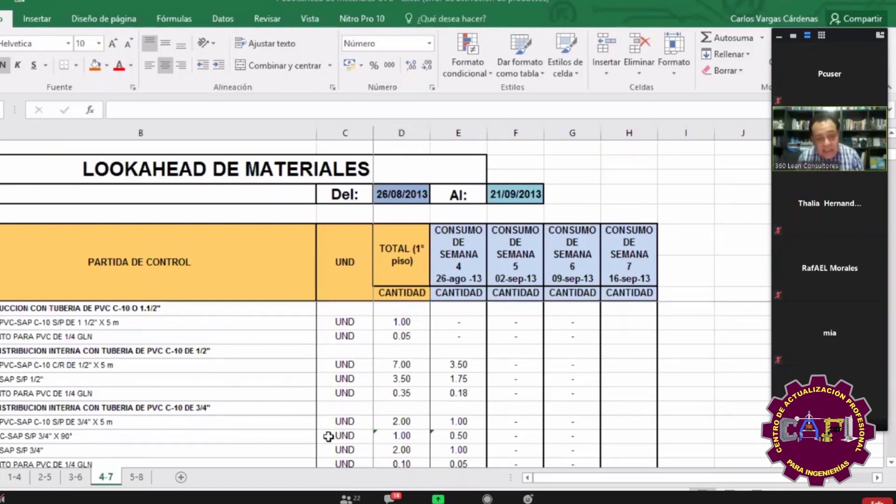
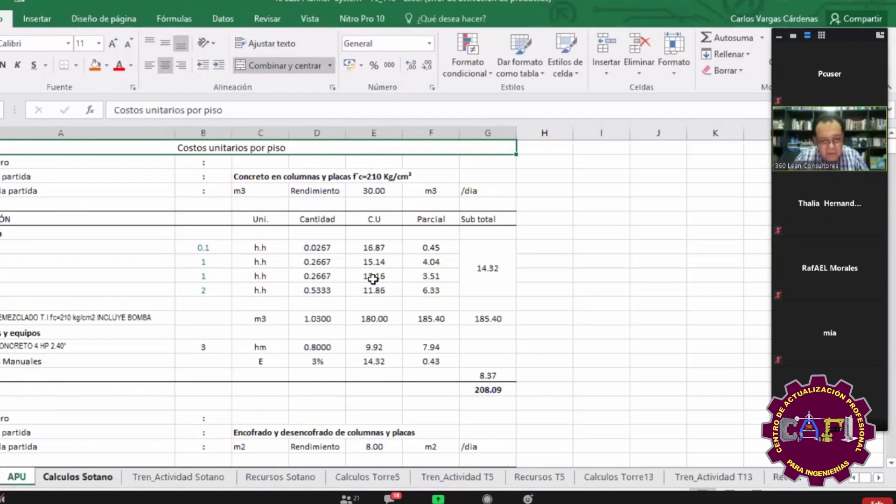
In the Last Planner workbook, open Calculos Sotano and examine the basement quantities by sector and element, including electrical and sanitary installations
key("ctrl+Page_Down")
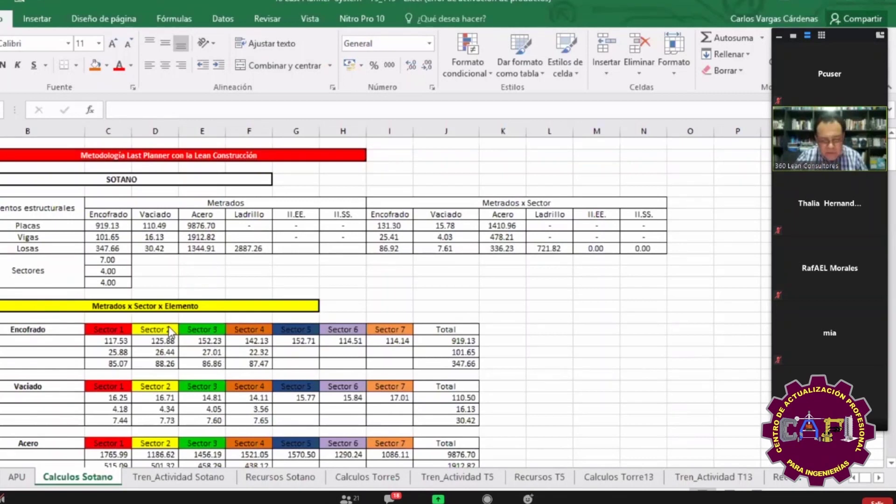
scroll(169, 327, "down", 1)
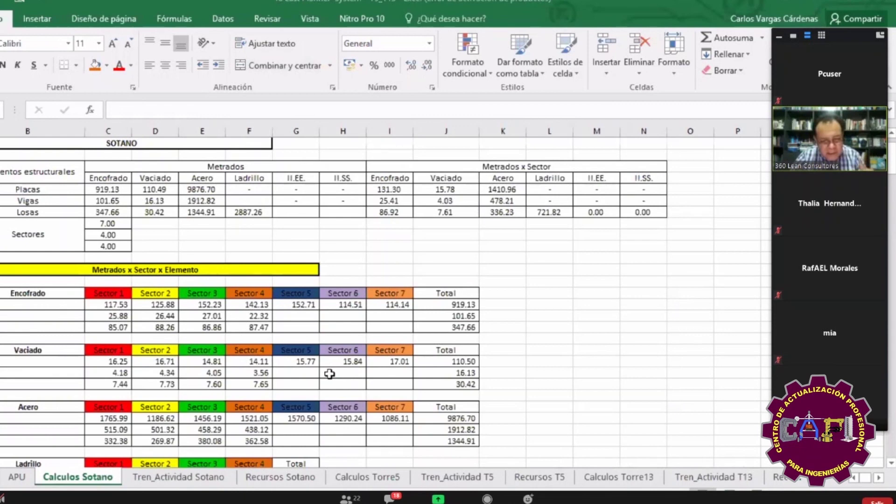
scroll(310, 257, "down", 1)
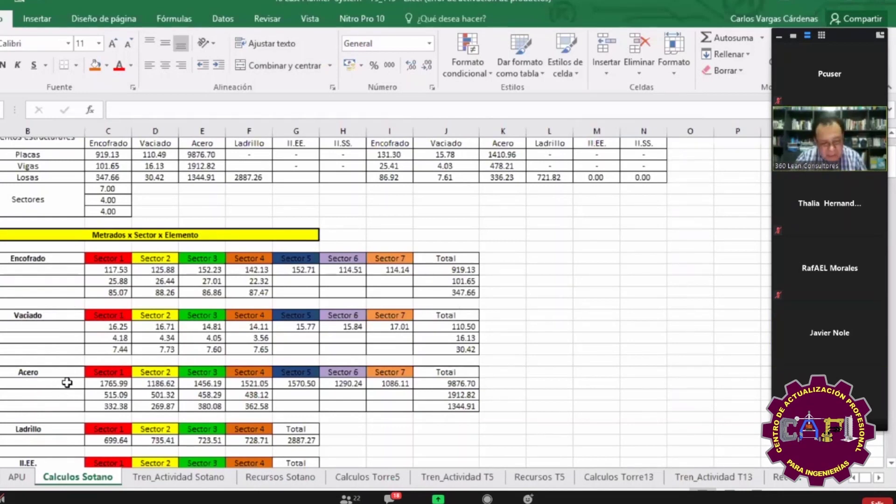
scroll(67, 382, "down", 5)
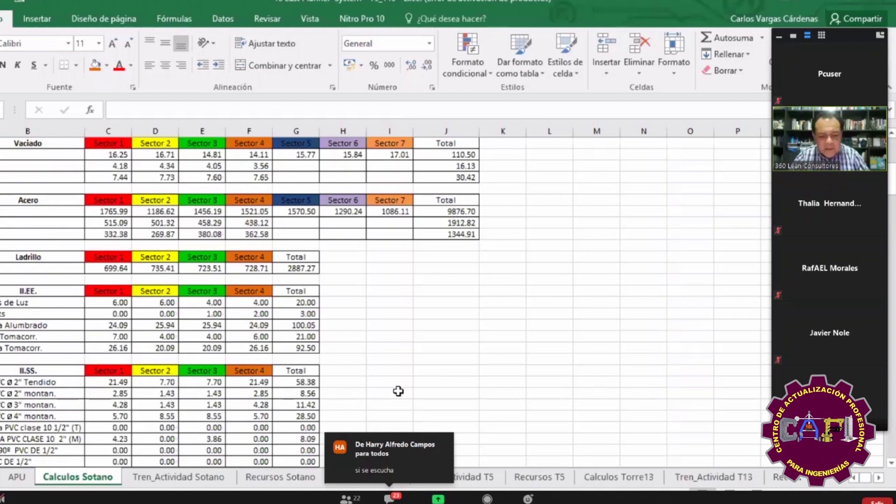
left_click(394, 310)
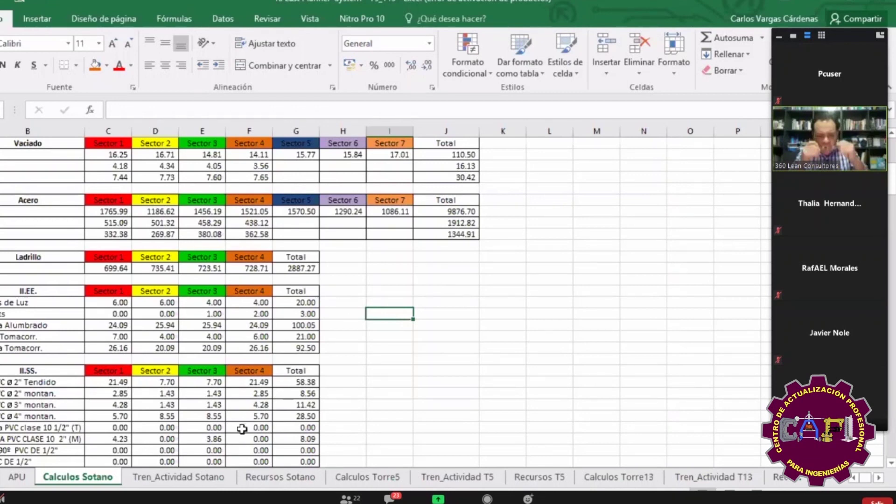
Open Tren_Actividad Sotano and examine the three-week activity train, highlighting the sector colour key beneath it
key("ctrl+Page_Down")
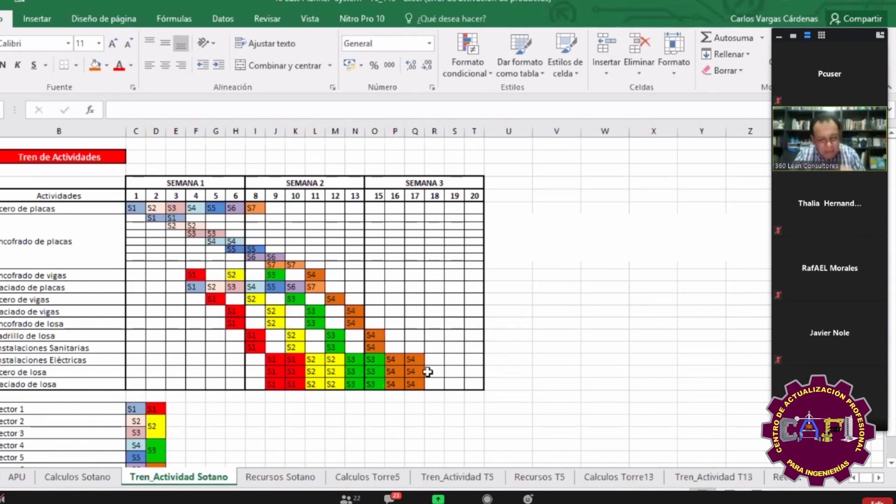
scroll(428, 371, "down", 1)
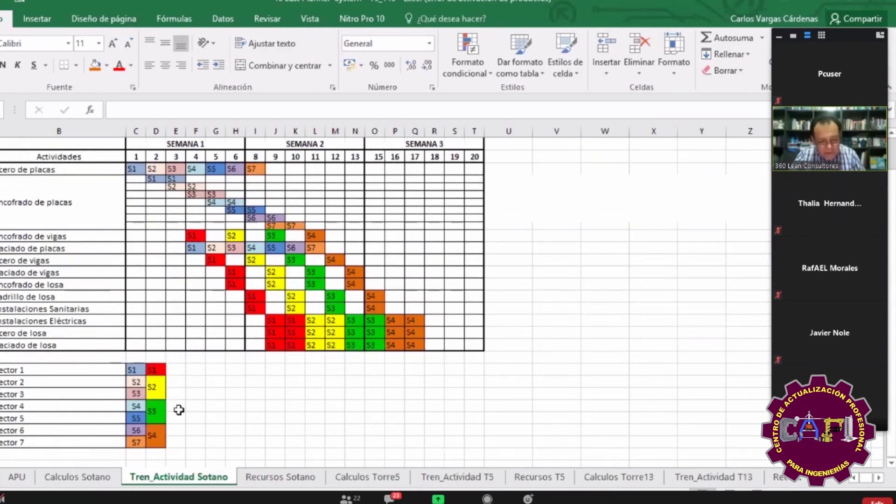
left_click_drag(42, 371, 156, 443)
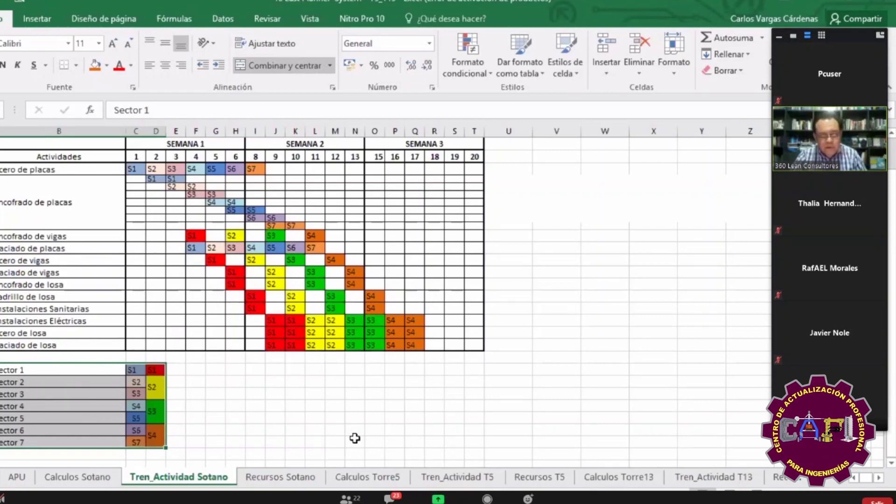
left_click(278, 323)
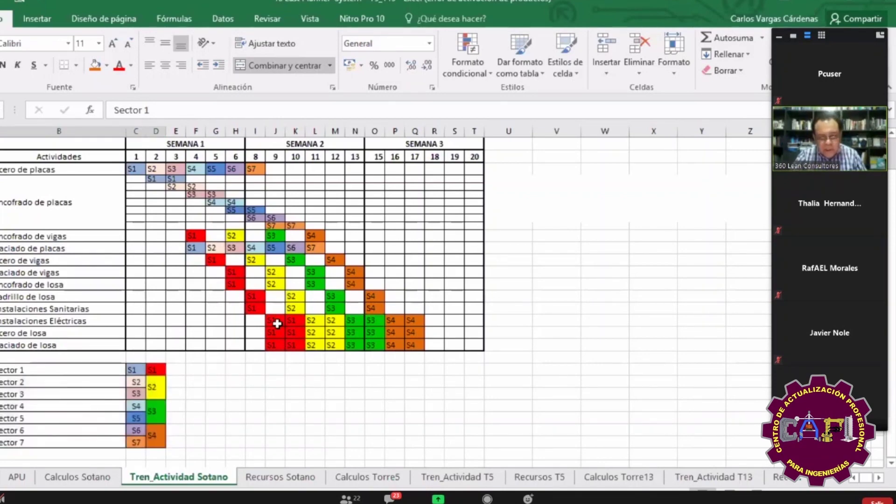
Open Recursos Sotano and examine the unit price list of labour, materials and equipment
key("ctrl+Page_Down")
scroll(252, 279, "down", 1)
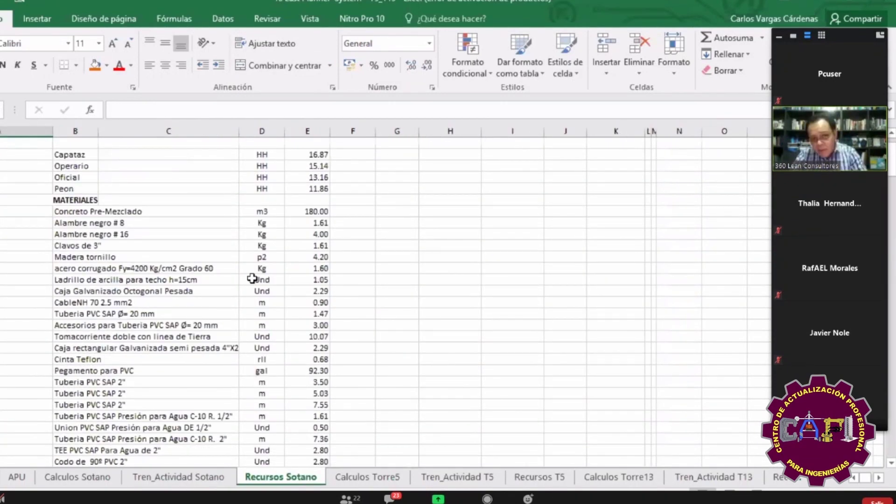
scroll(252, 279, "up", 1)
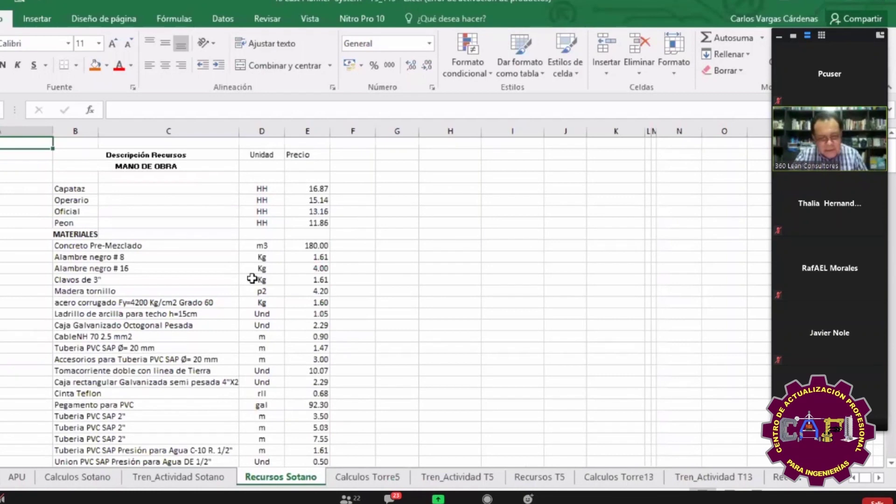
scroll(252, 279, "down", 2)
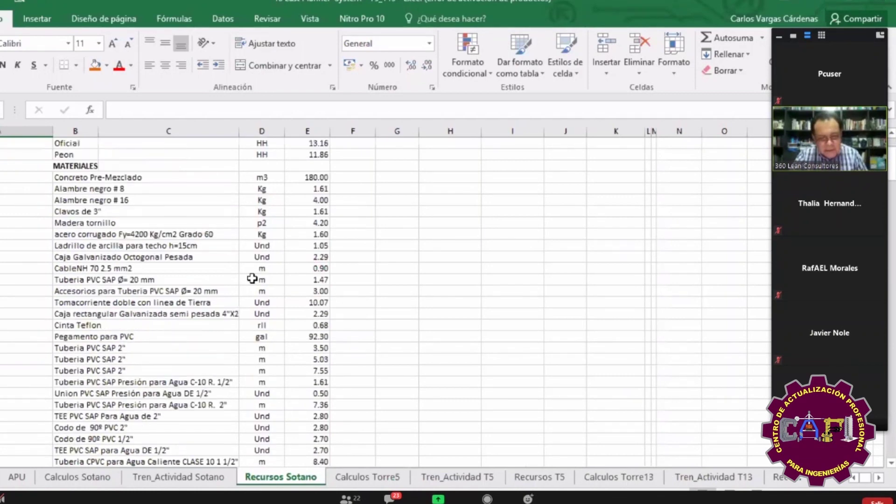
scroll(252, 278, "down", 4)
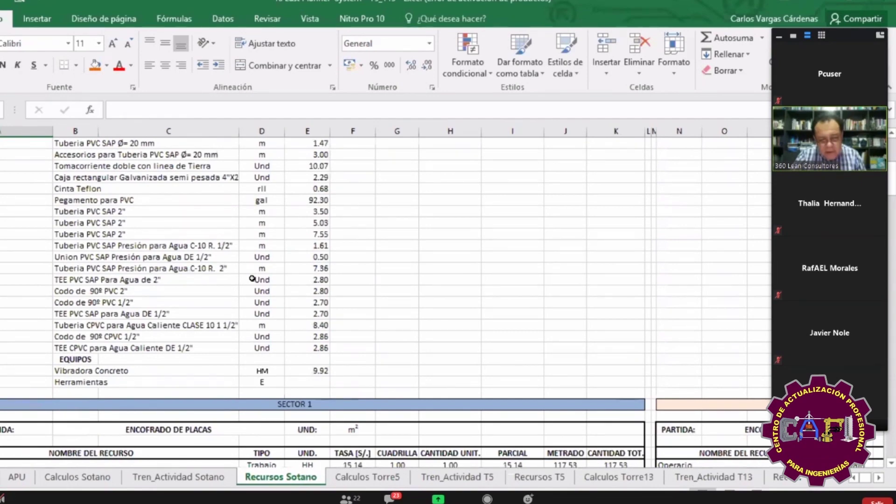
Examine the basement resource tables for each work item across all sectors on Recursos Sotano
scroll(252, 278, "down", 5)
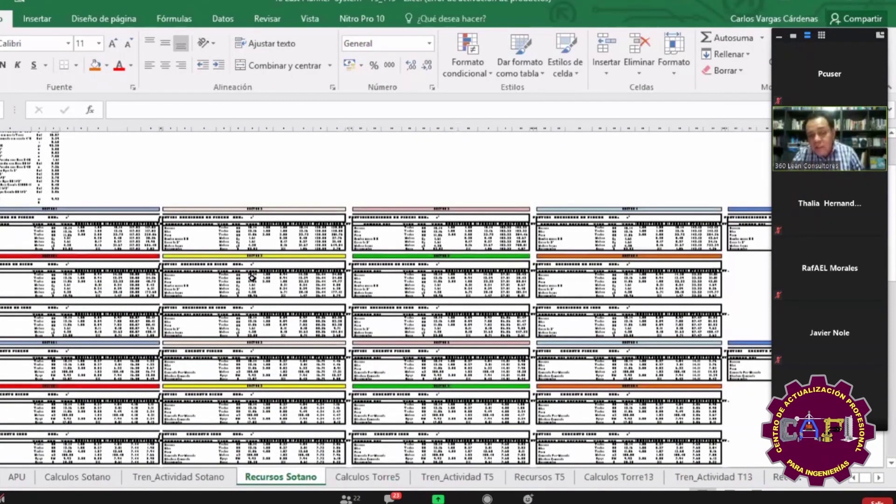
scroll(252, 279, "down", 6)
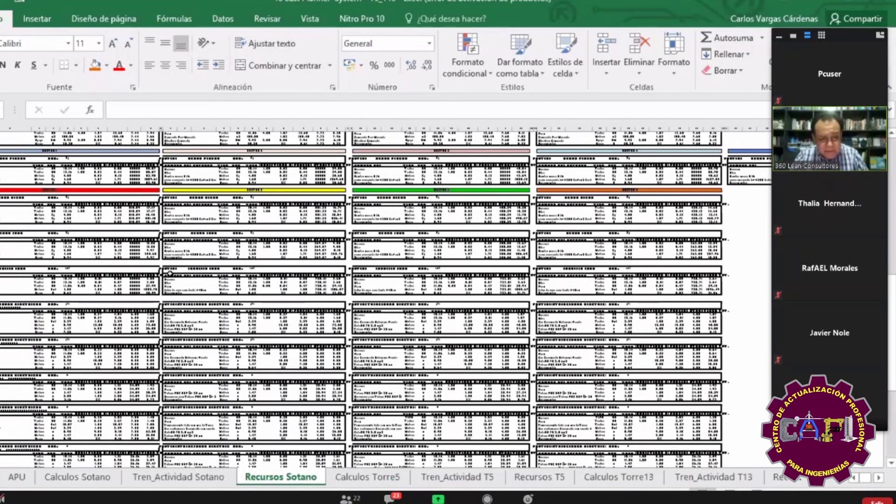
scroll(130, 258, "up", 1)
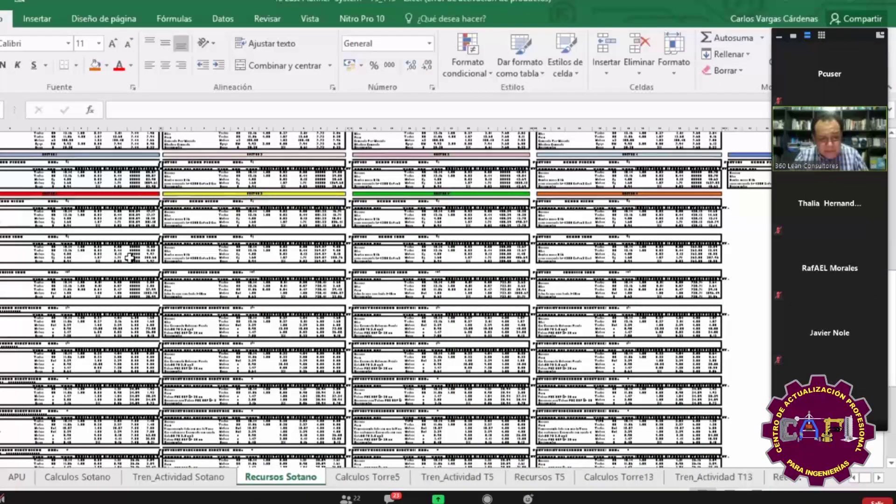
scroll(129, 257, "up", 5, "ctrl")
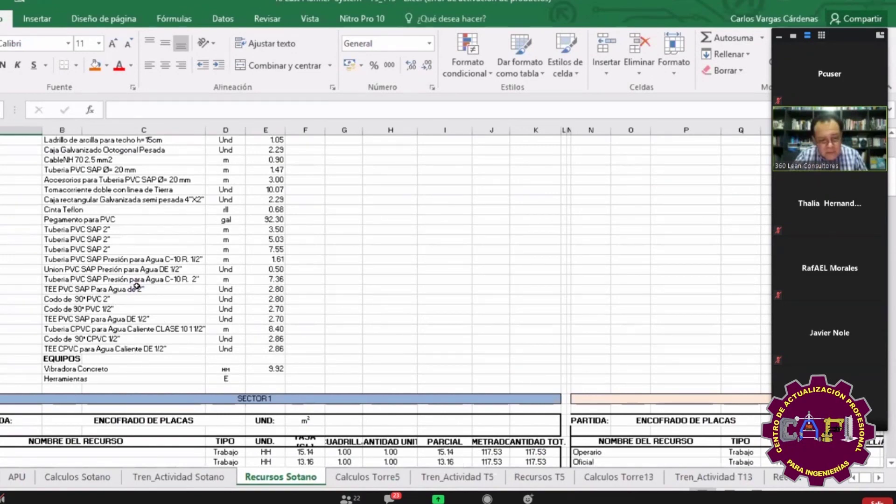
scroll(136, 286, "down", 5, "ctrl")
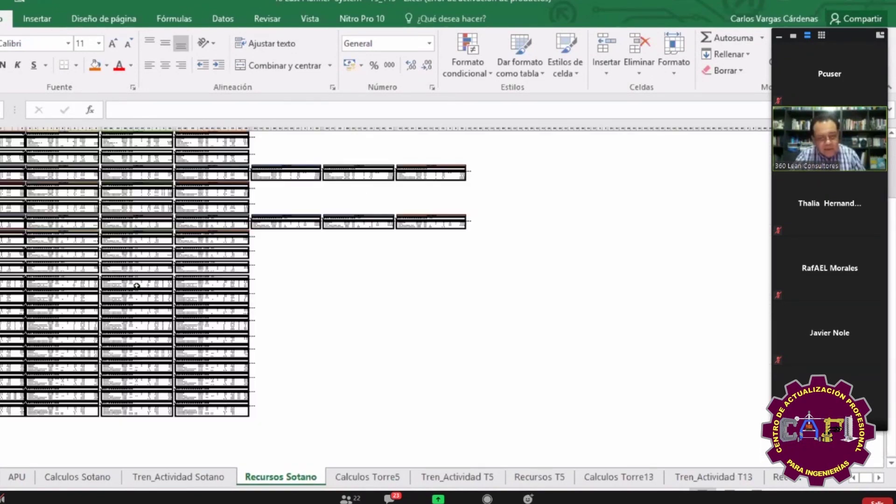
scroll(136, 285, "down", 3)
scroll(136, 285, "up", 5)
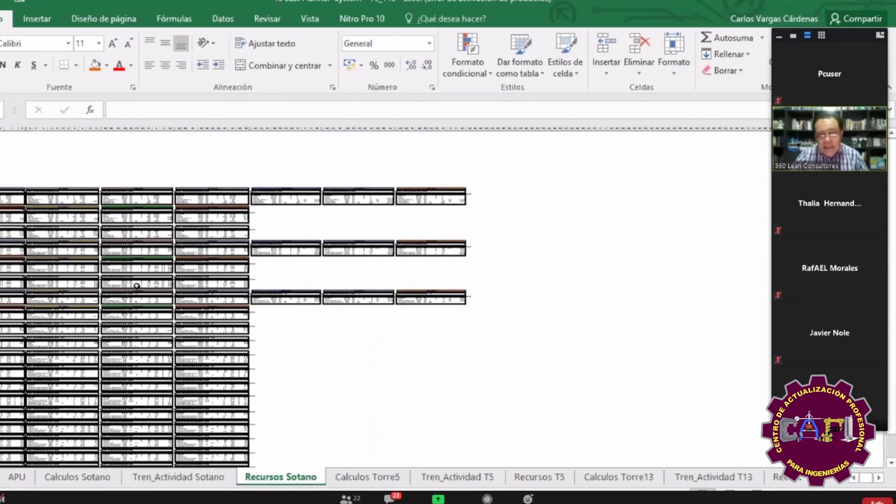
scroll(136, 286, "up", 3)
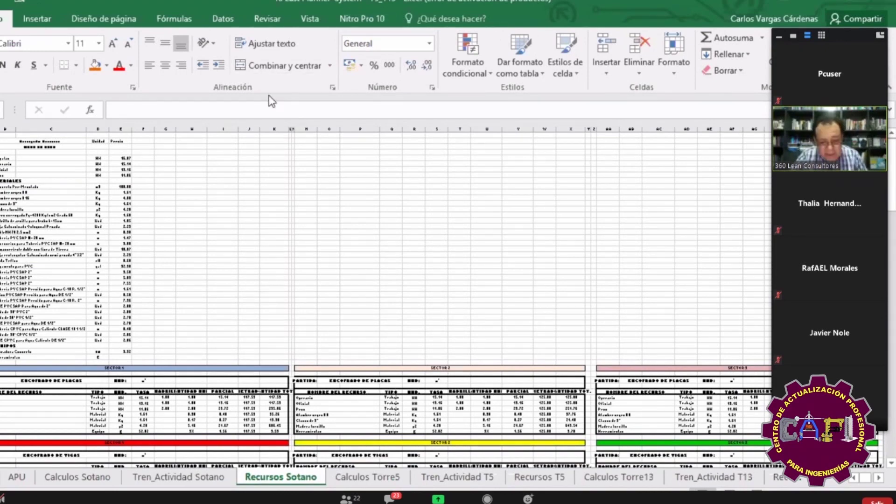
Open Calculos Torre5 and examine the Torre 5 quantities by sector and structural element
key("ctrl+Page_Down")
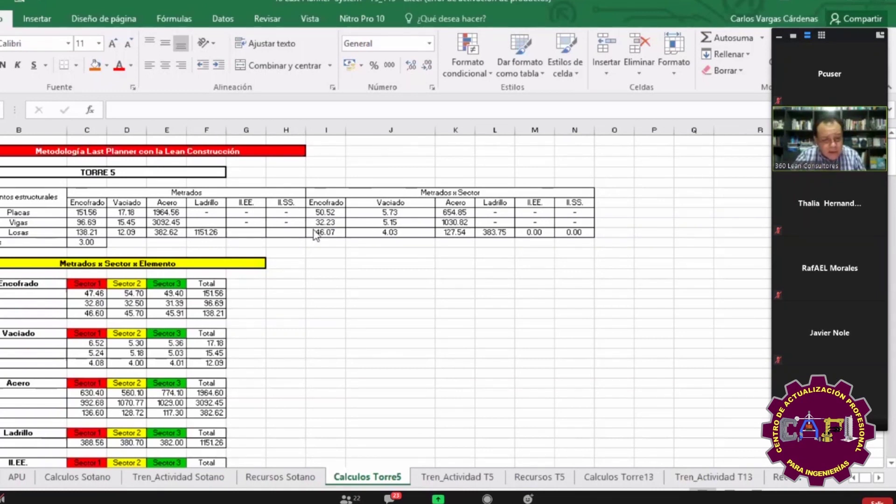
scroll(147, 226, "down", 2)
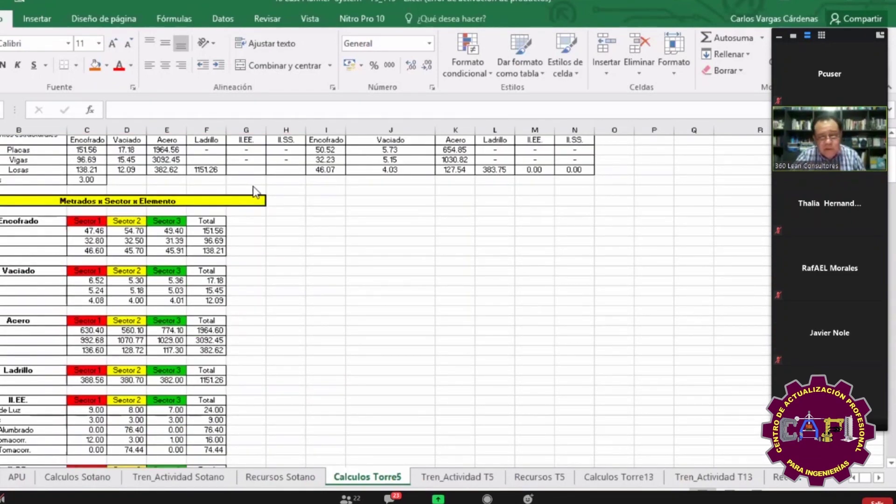
scroll(252, 189, "up", 2)
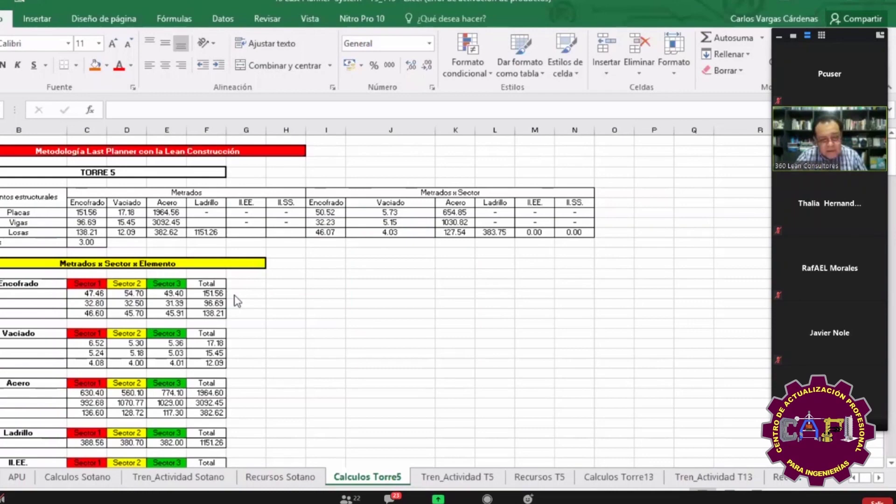
Examine the Torre 5 quantities by sector on Calculos Torre5, down to the Rendimientos x Elemento table
scroll(237, 300, "down", 7)
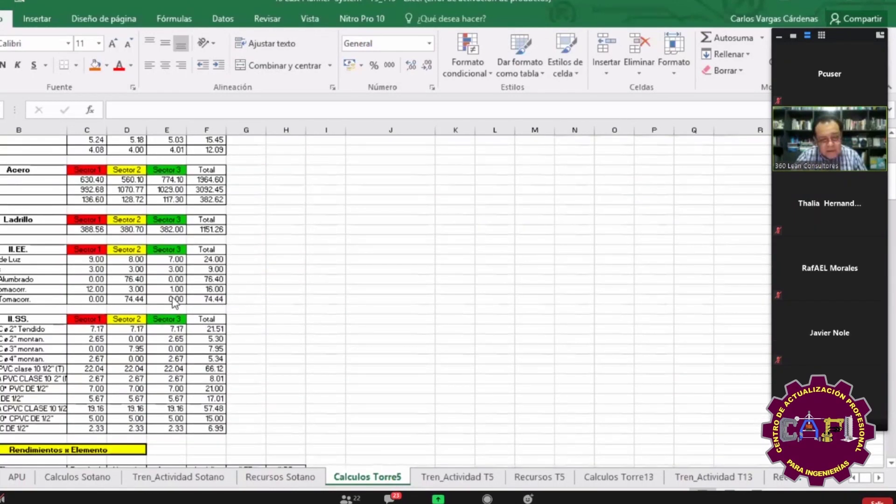
scroll(174, 301, "down", 4)
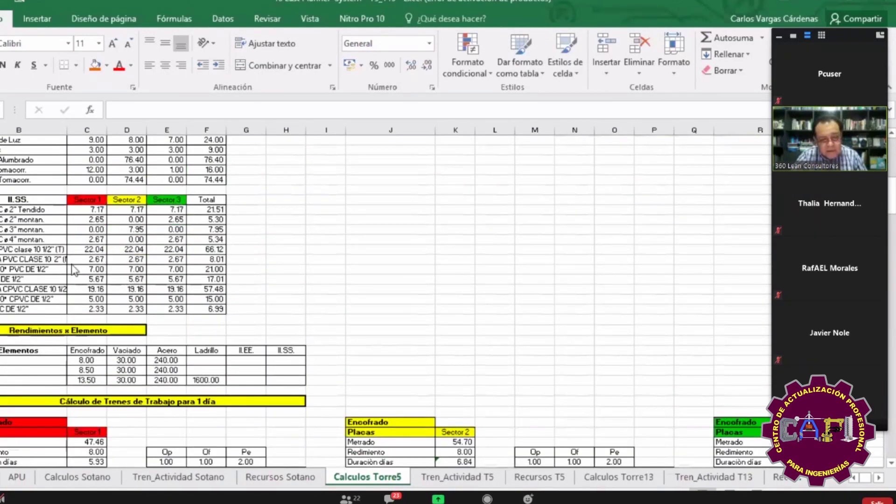
scroll(55, 269, "down", 3)
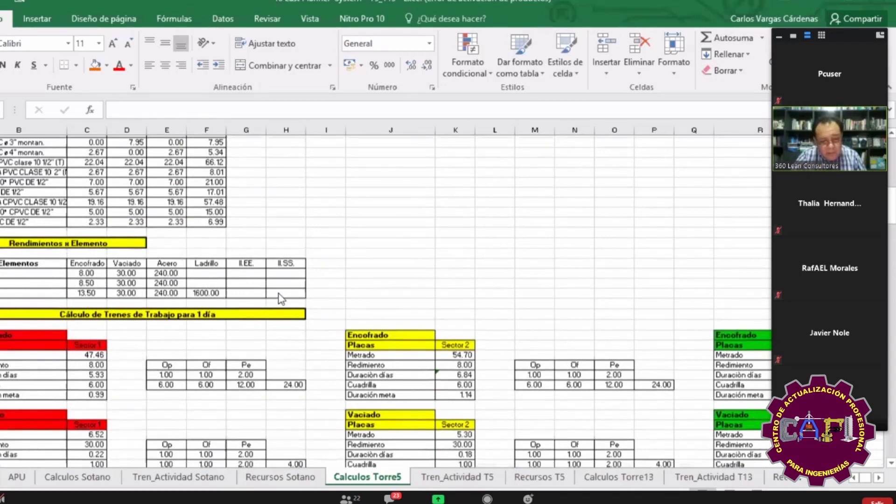
left_click_drag(19, 263, 126, 293)
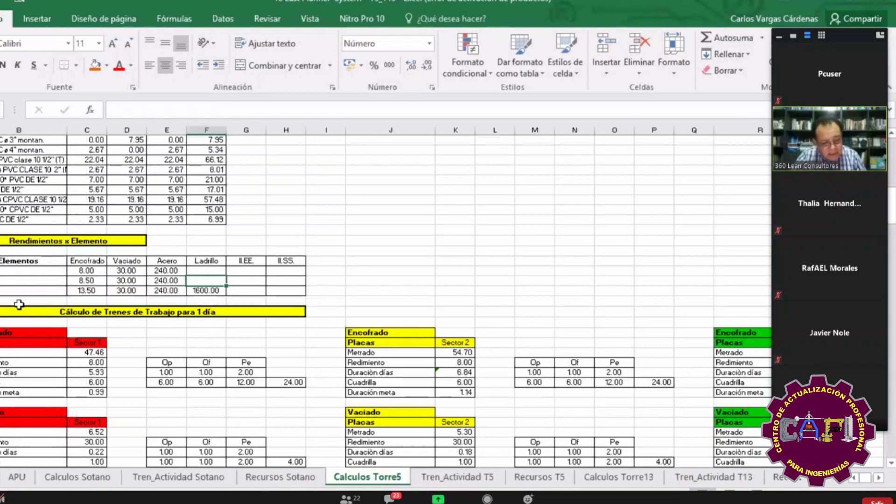
Examine the one-day work train calculations for every element and sector of Torre 5, from Encofrado to II.SS
scroll(19, 304, "down", 15)
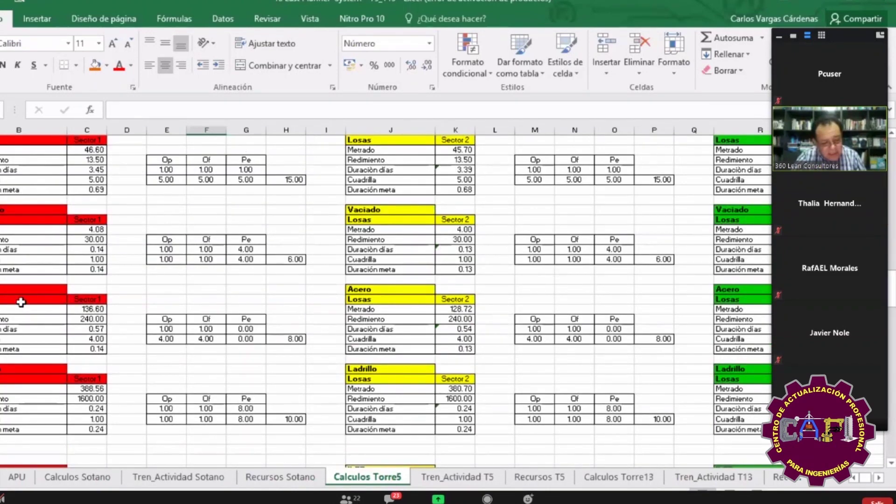
scroll(21, 302, "down", 10)
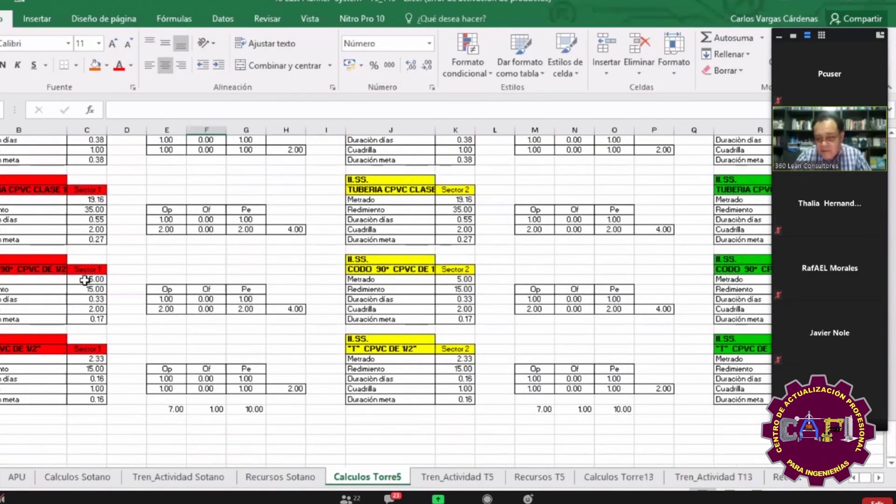
scroll(84, 280, "down", 10)
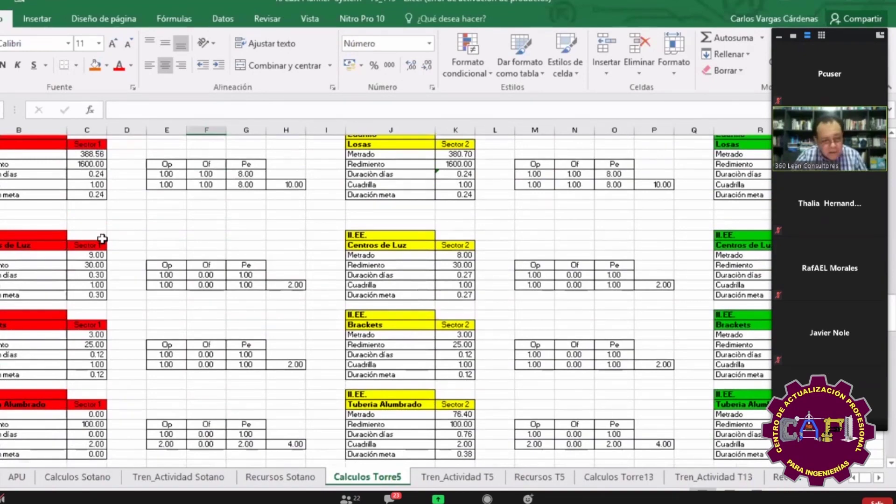
scroll(101, 239, "down", 6)
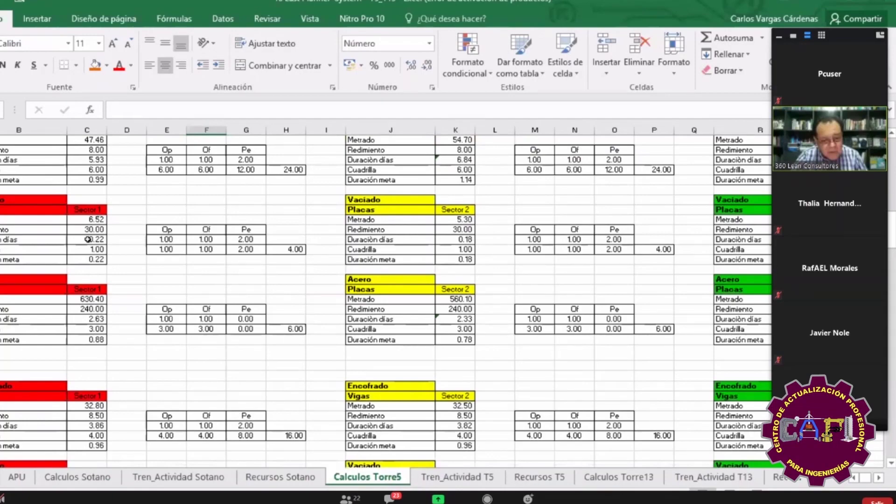
scroll(88, 239, "down", 3, "ctrl")
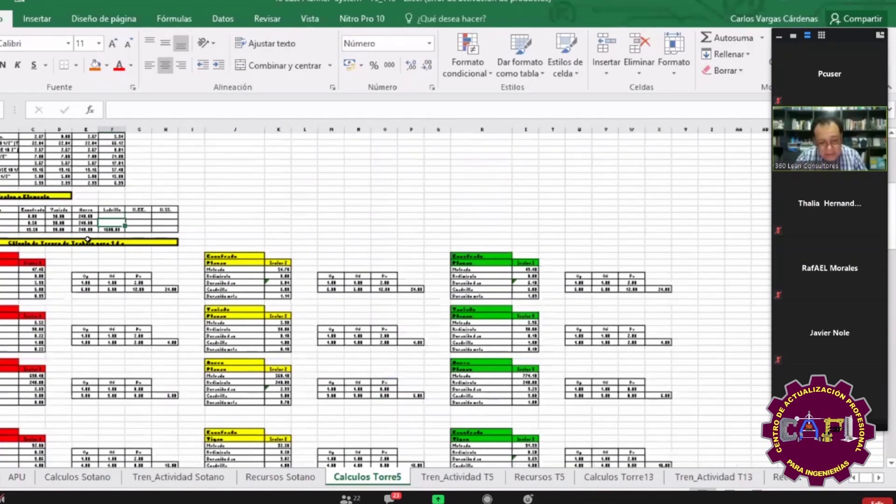
scroll(88, 240, "down", 1)
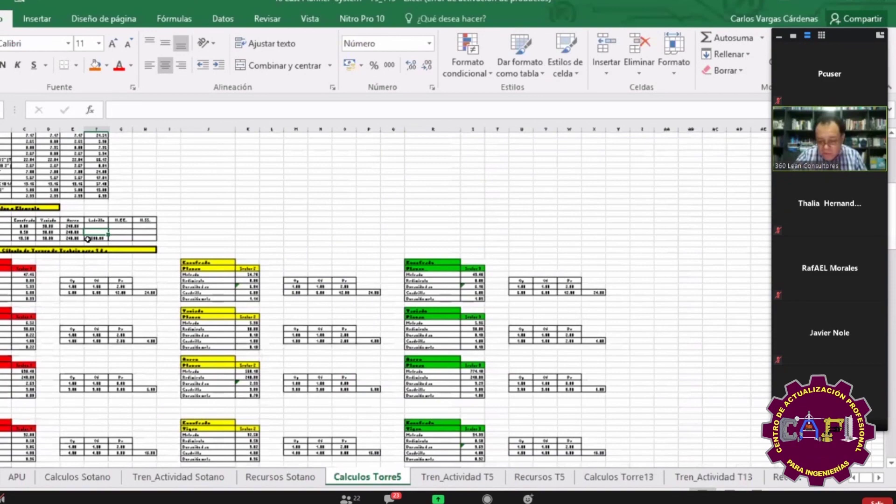
scroll(88, 239, "down", 2, "ctrl")
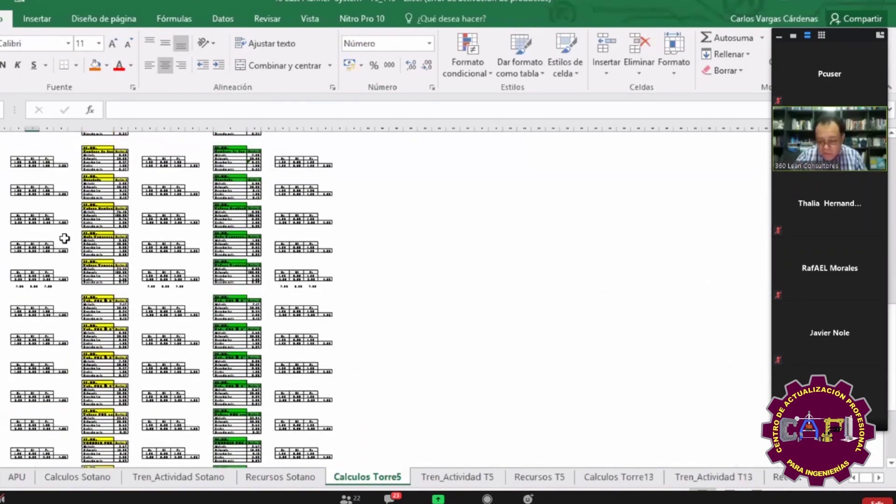
Return to the Metrados x Sector x Elemento tables and review them through to the Cálculo de Trenes de Trabajo heading
scroll(64, 239, "up", 10)
left_click(57, 239)
scroll(57, 239, "up", 5, "ctrl")
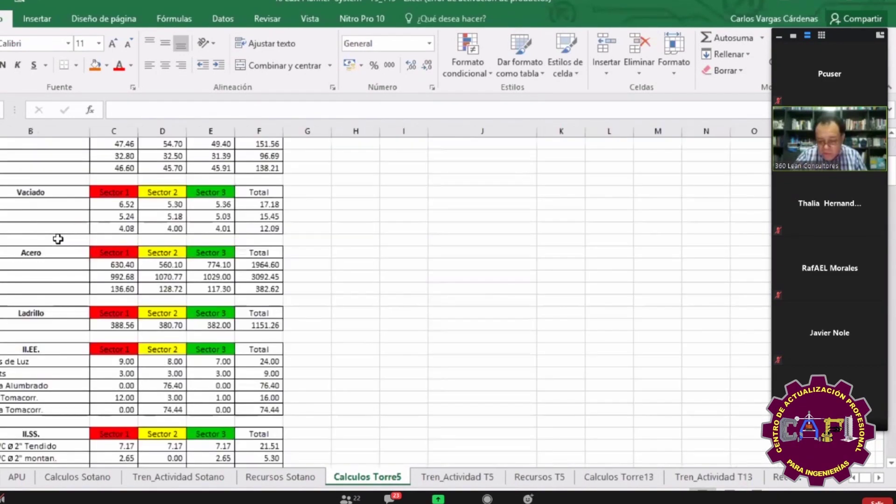
scroll(58, 239, "down", 9)
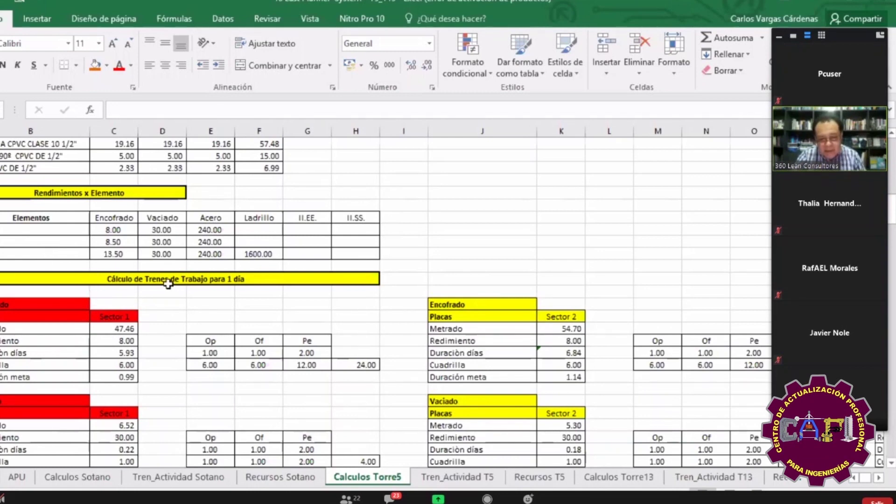
scroll(168, 284, "down", 1)
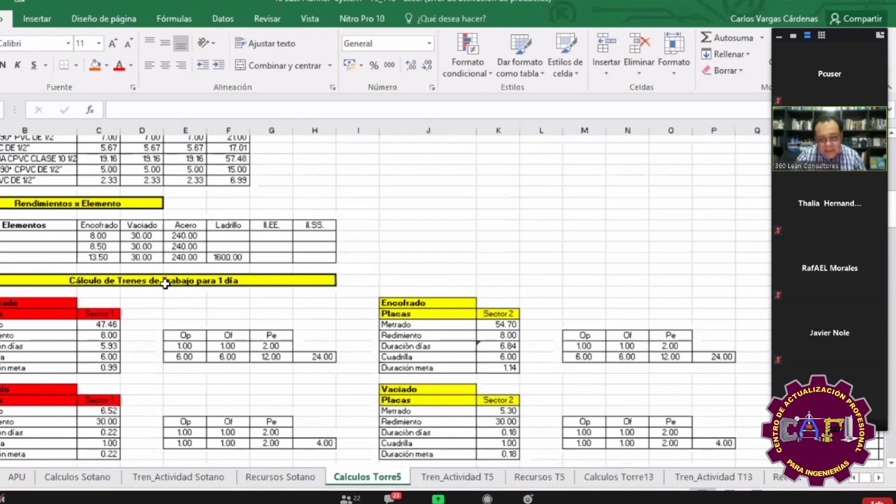
Examine the three-week activity train on Tren_Actividad T5 and the price list and sector resource tables on Recursos T5
key("ctrl+Page_Down")
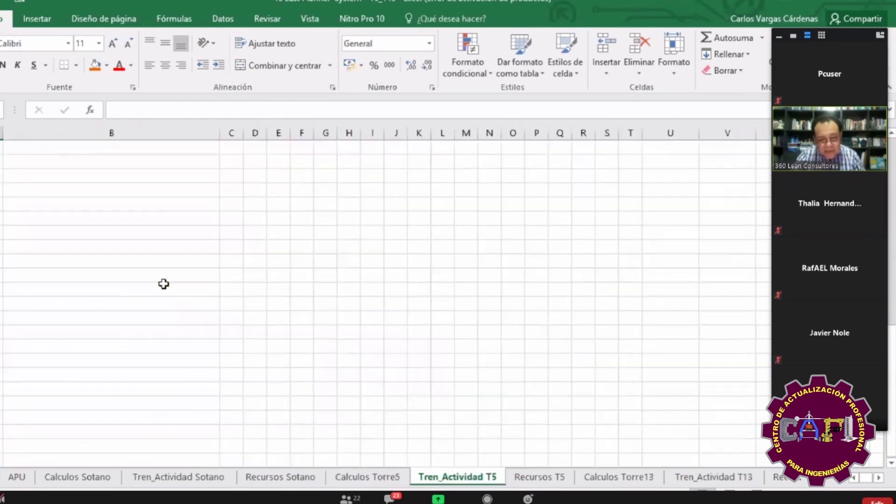
scroll(163, 284, "up", 5)
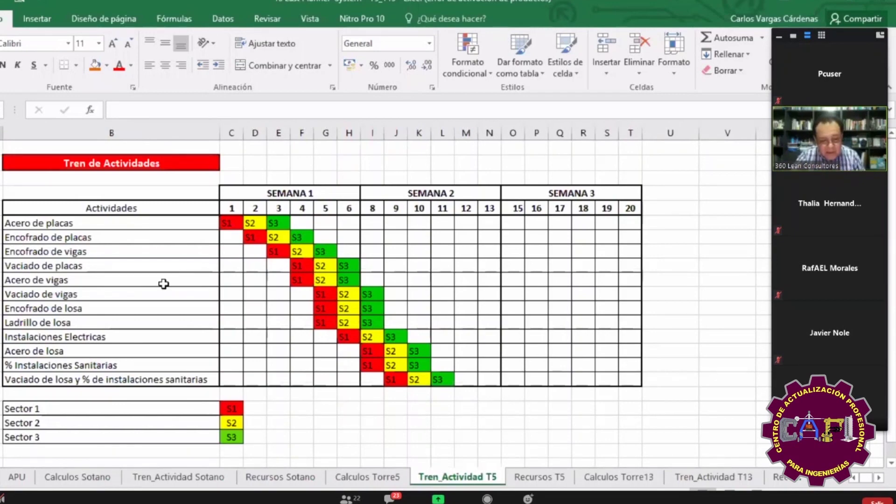
key("ctrl+Page_Down")
scroll(164, 283, "down", 2)
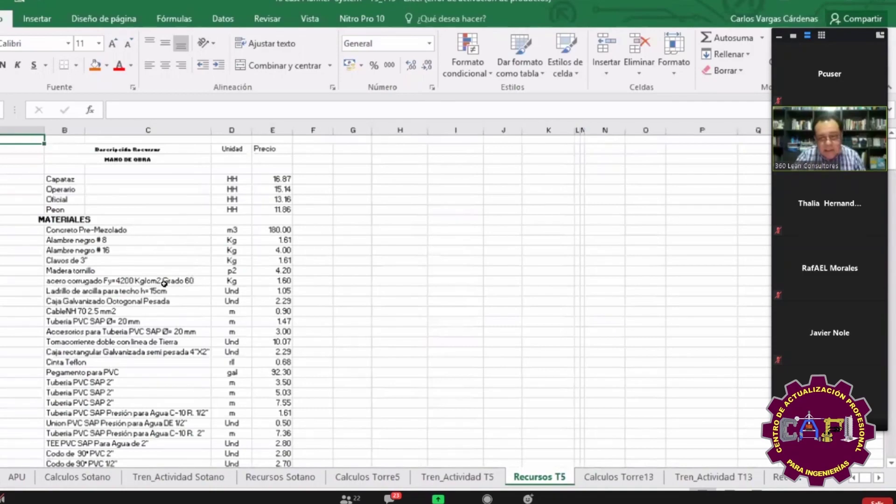
scroll(163, 283, "down", 5)
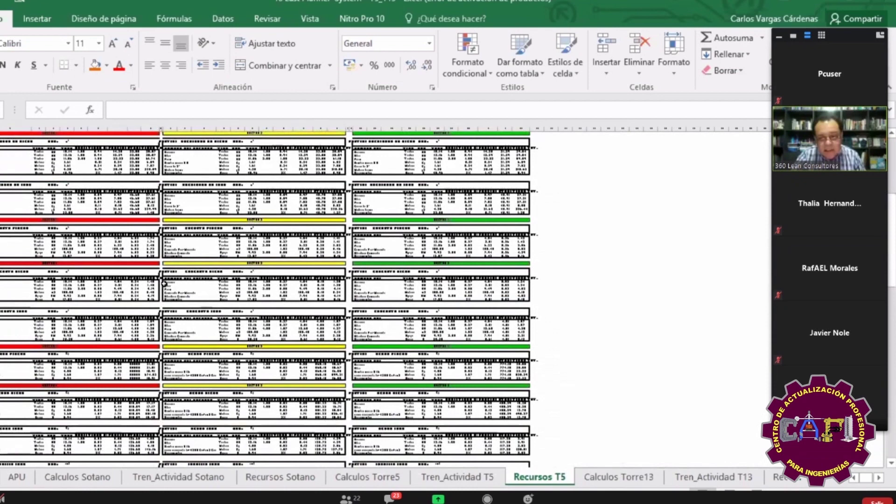
scroll(164, 284, "up", 4)
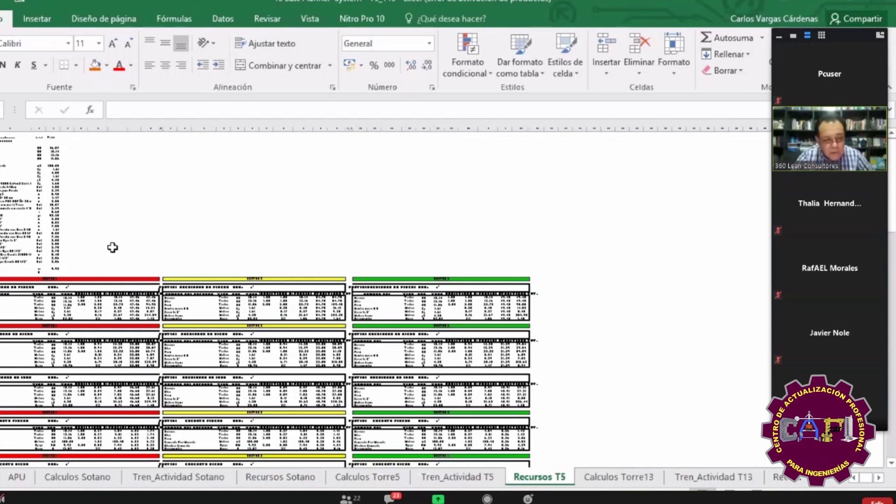
View the Torre 13 quantities on Calculos Torre13, and return to the quantities summary at the start of Calculos Torre5
key("ctrl+Page_Down")
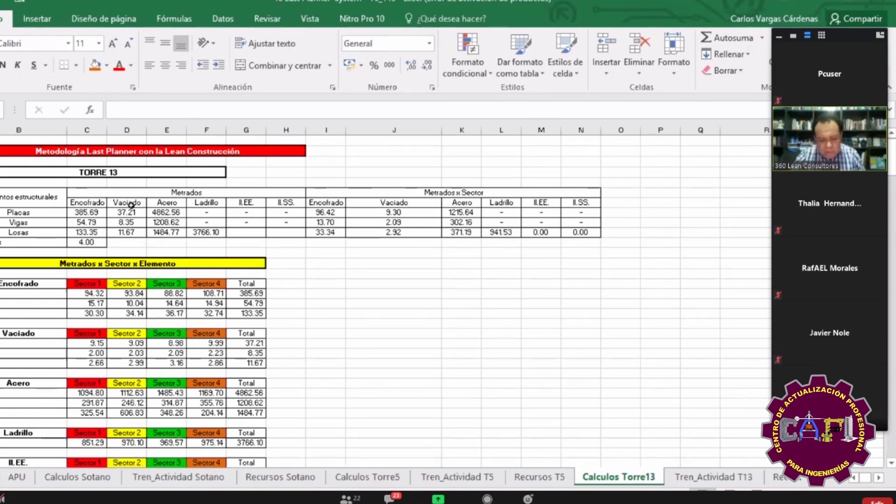
key("ctrl+Page_Up")
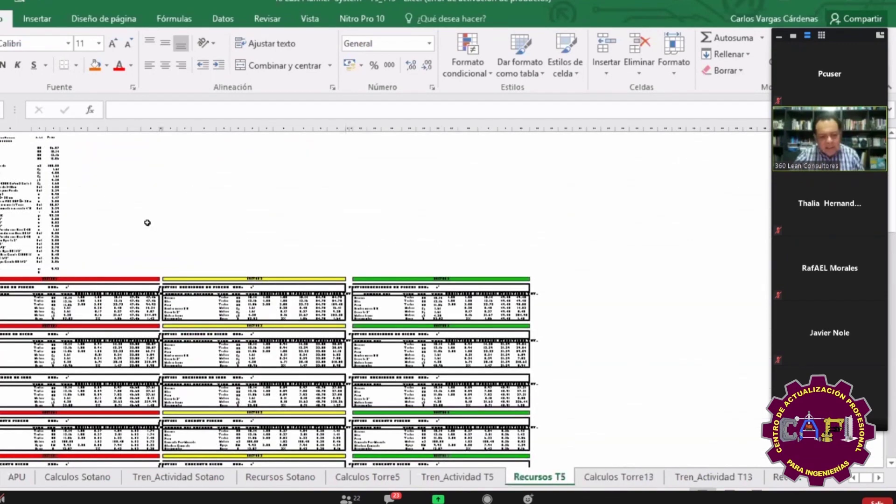
key("ctrl+Page_Up")
key("ctrl+Page_Up")
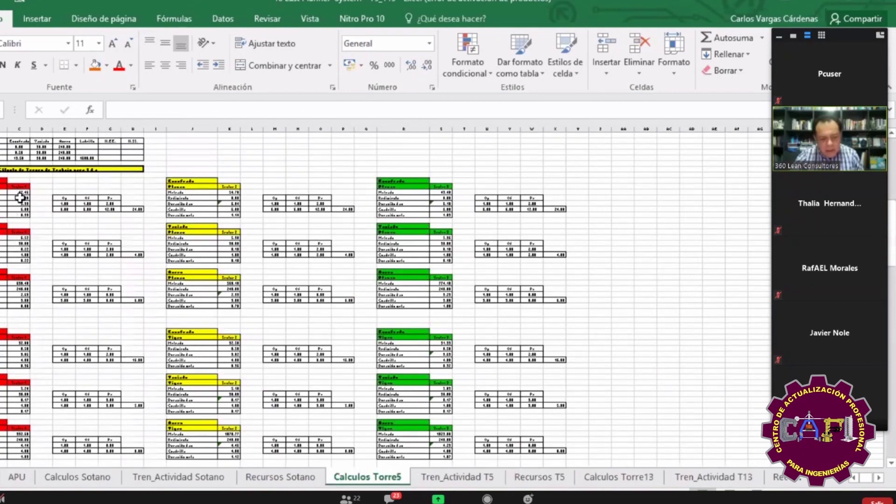
scroll(20, 198, "up", 10)
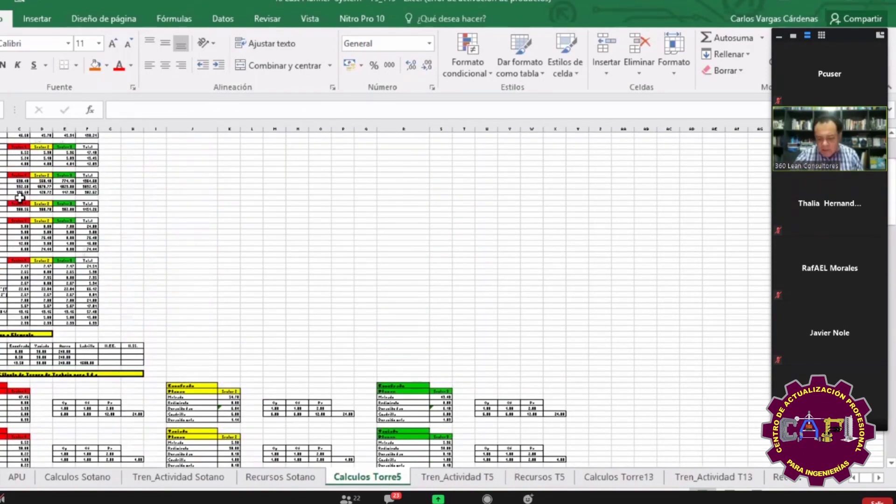
scroll(94, 252, "up", 3)
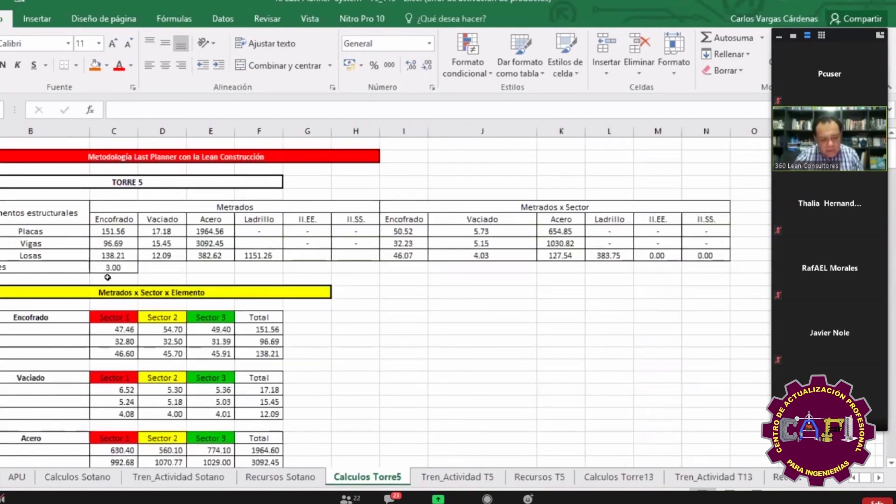
Review Tren_Actividad T5 again, and examine the Torre 13 quantities and its four-sector activity train on Tren_Actividad T13
key("ctrl+Page_Down")
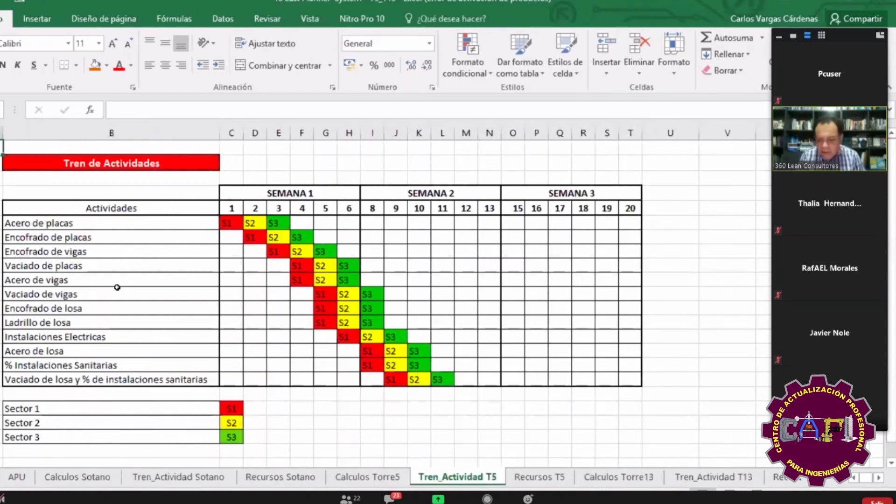
key("ctrl+Page_Down")
key("ctrl+Page_Down")
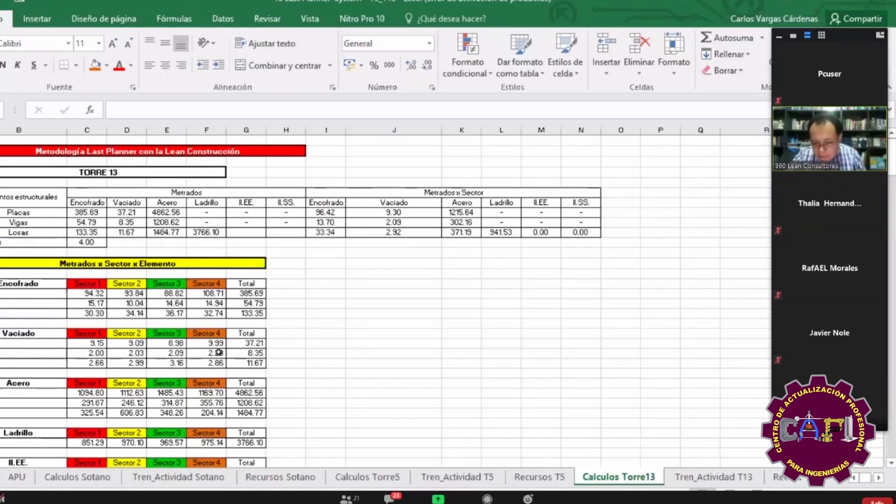
key("ctrl+Page_Down")
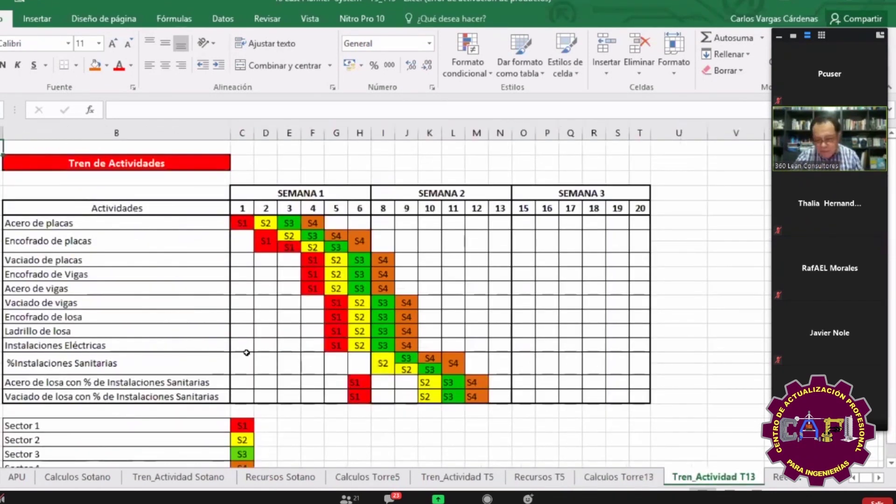
Open Recursos T13 and examine the unit price list and the resource tables for each work item across all four sectors
key("ctrl+Page_Down")
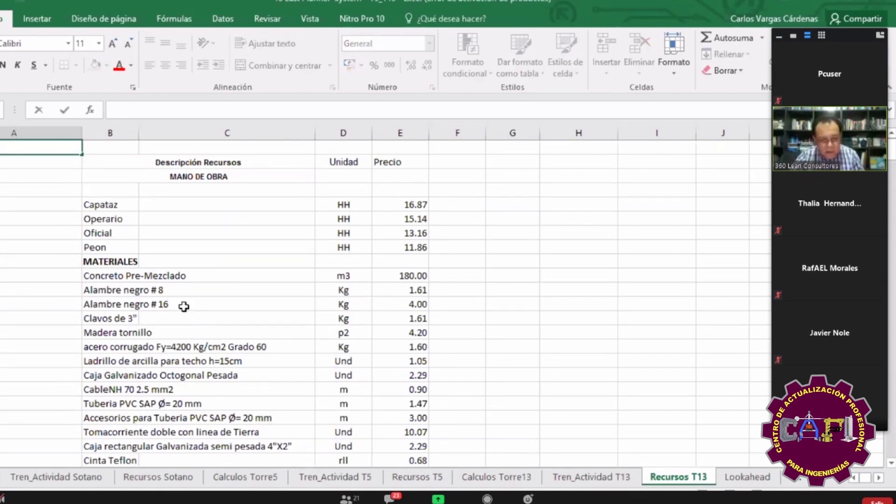
left_click(185, 308)
scroll(184, 307, "down", 1, "ctrl")
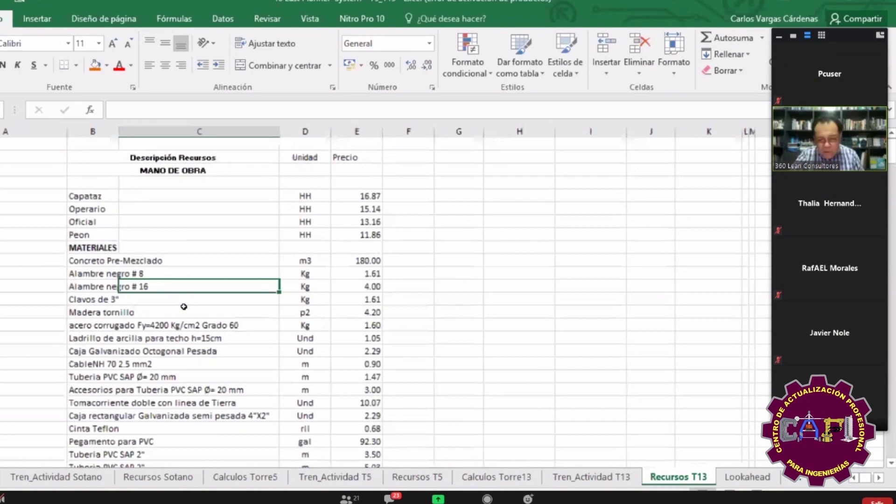
scroll(307, 333, "down", 1, "ctrl")
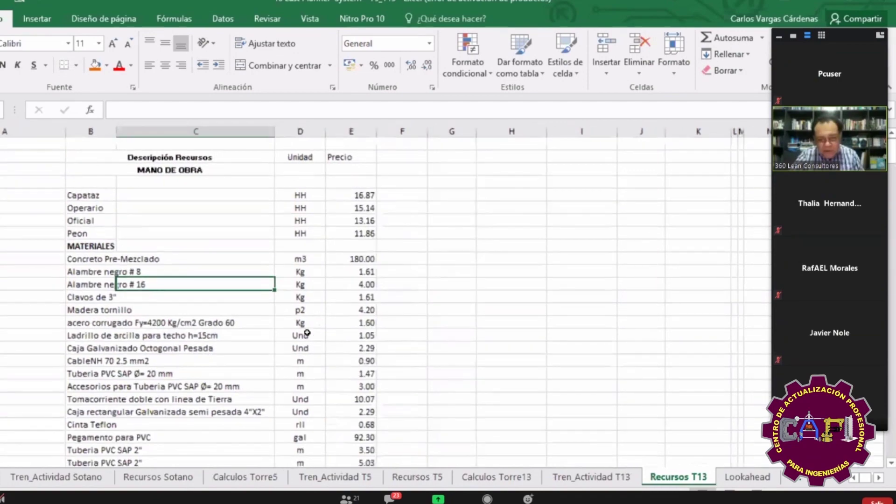
scroll(307, 333, "down", 3, "ctrl")
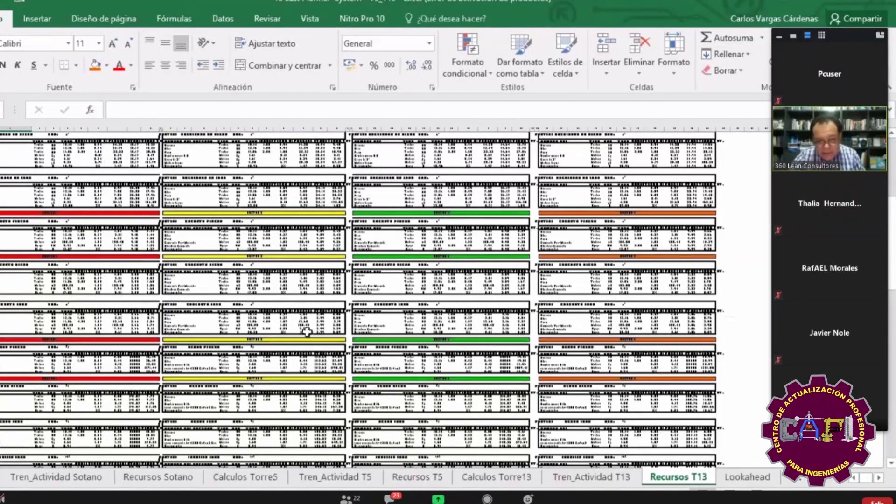
scroll(307, 333, "down", 3)
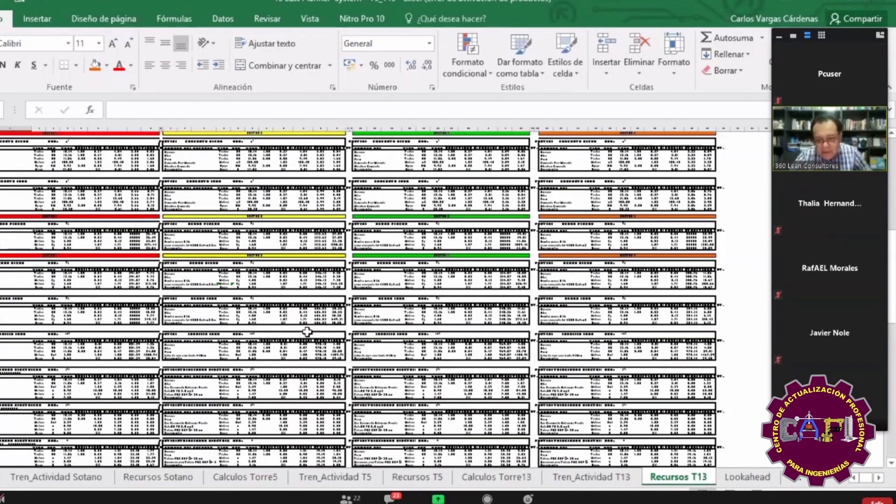
scroll(308, 333, "down", 1)
Open the Lookahead sheet and examine the multi-week activity schedule with its sector trains
key("ctrl+Page_Down")
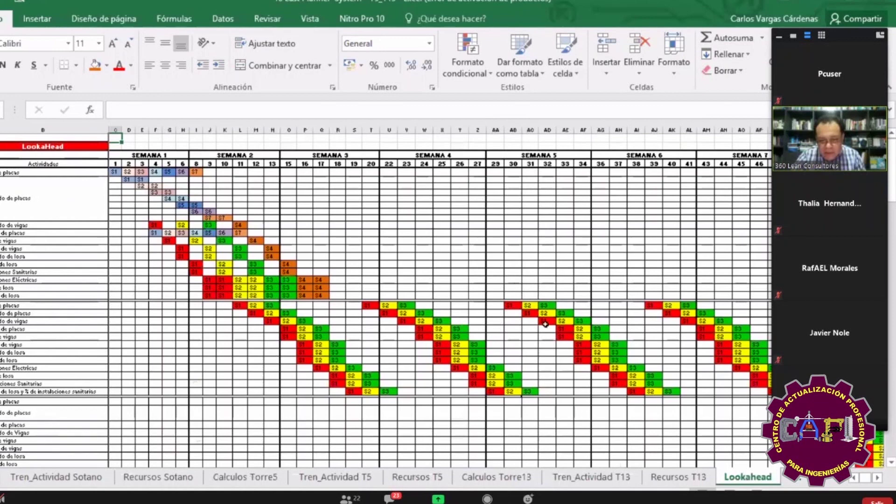
scroll(557, 343, "down", 2)
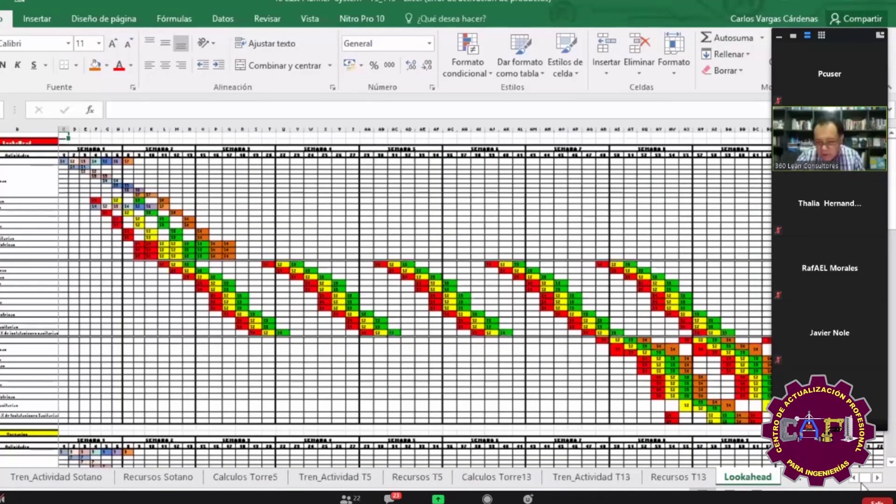
scroll(880, 483, "down", 1)
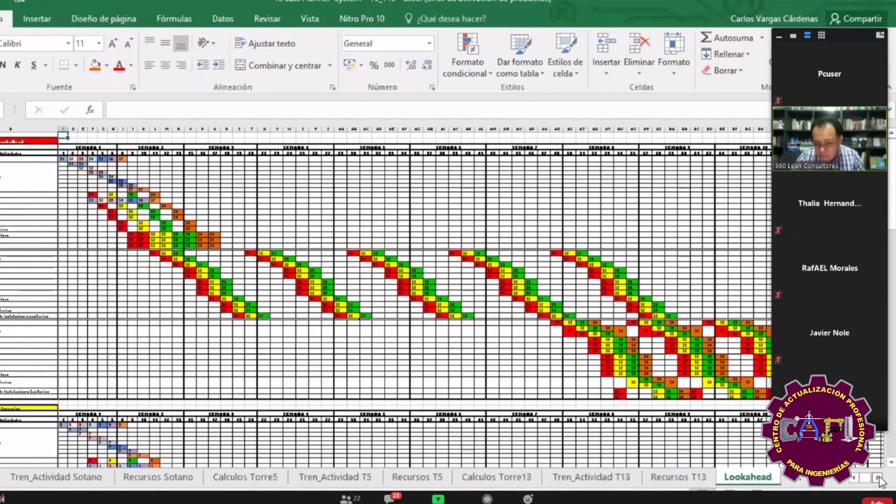
Examine the sector trains across the remaining weeks of the Lookahead schedule, through Semana 21
scroll(881, 482, "down", 1)
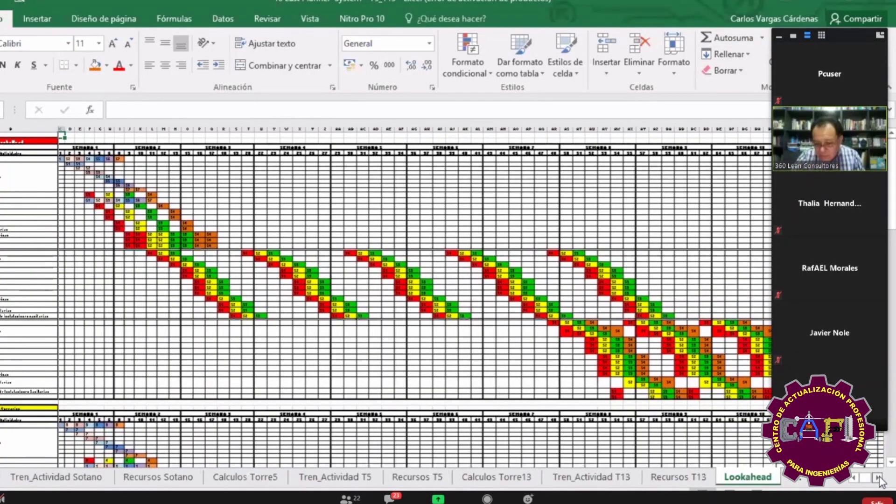
scroll(880, 482, "down", 1)
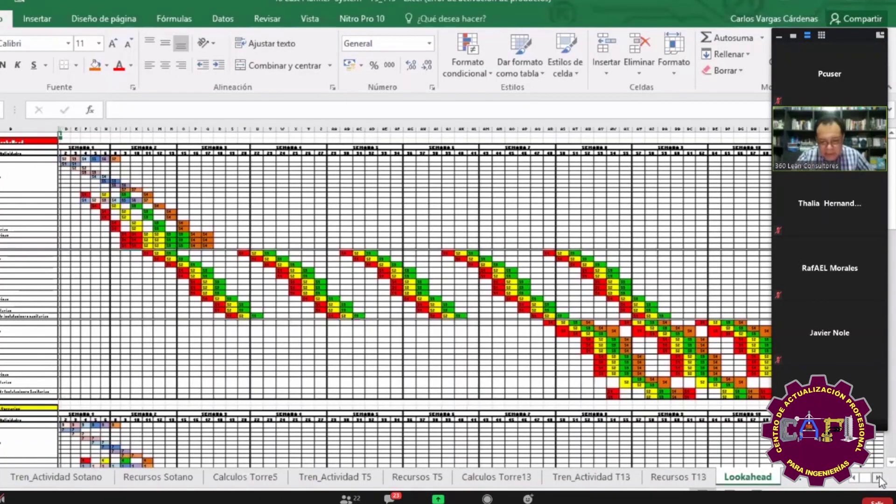
scroll(420, 375, "right", 10)
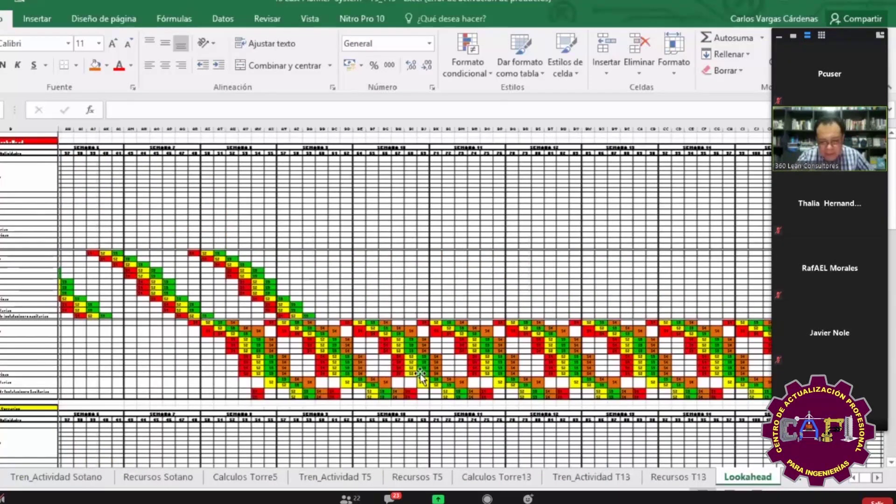
scroll(421, 375, "right", 1)
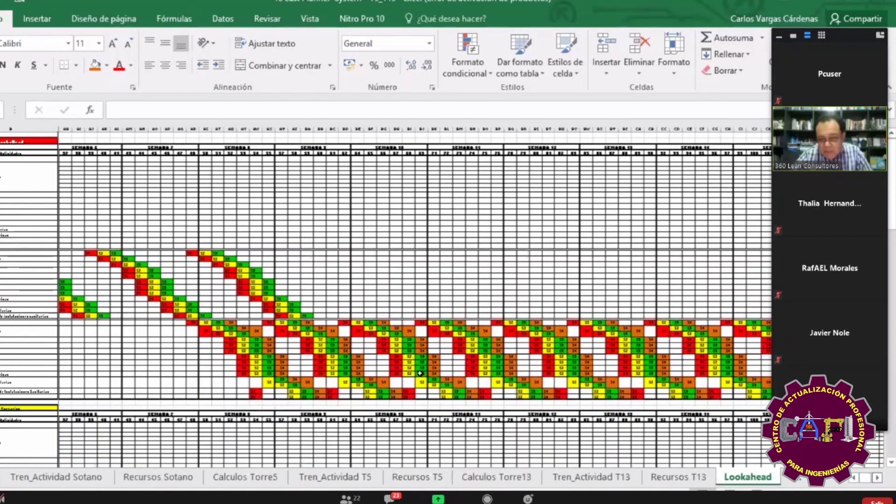
key("ctrl+Right")
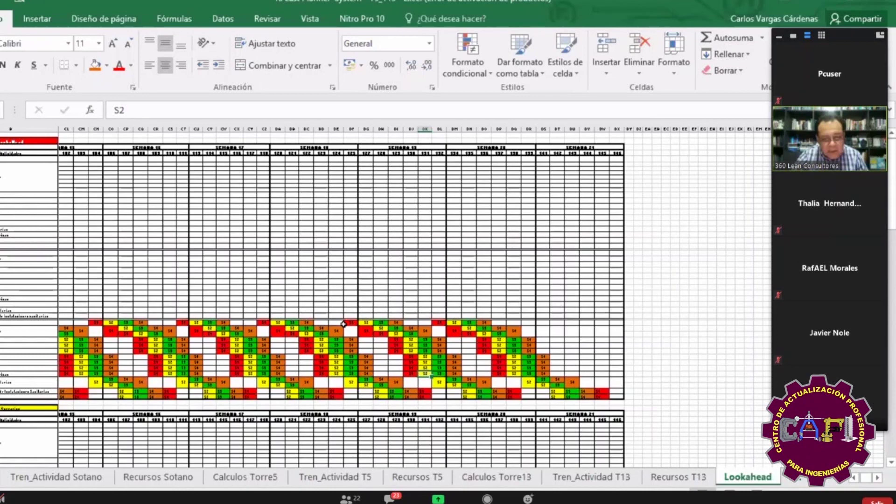
Return to Semana 1 and examine the Lookahead's workforce tables by labour category, down to the daily personnel summary
key("Home")
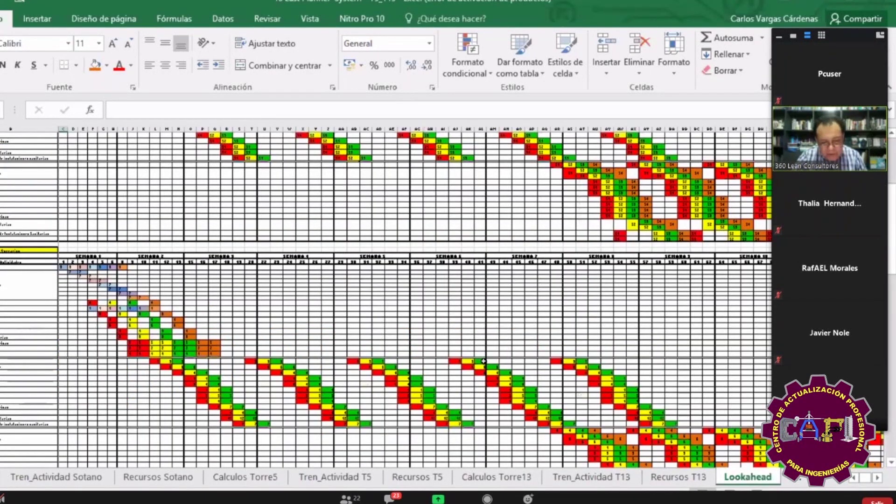
scroll(484, 361, "down", 8)
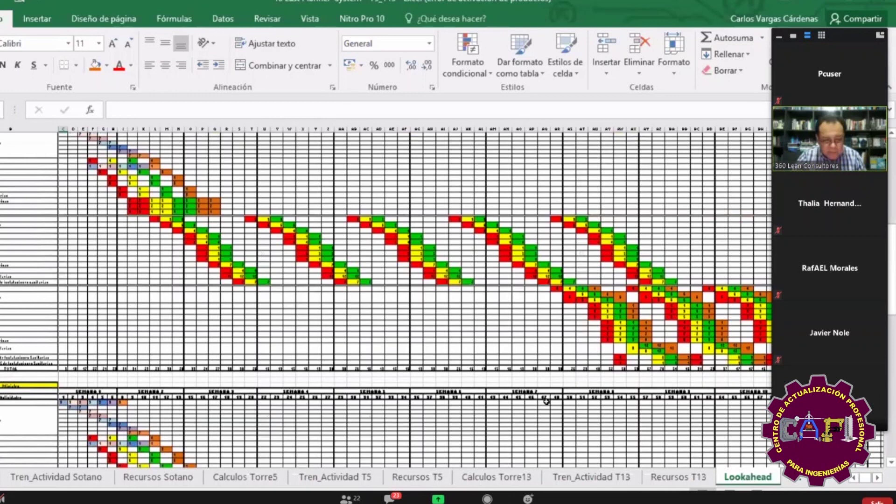
scroll(545, 401, "down", 9)
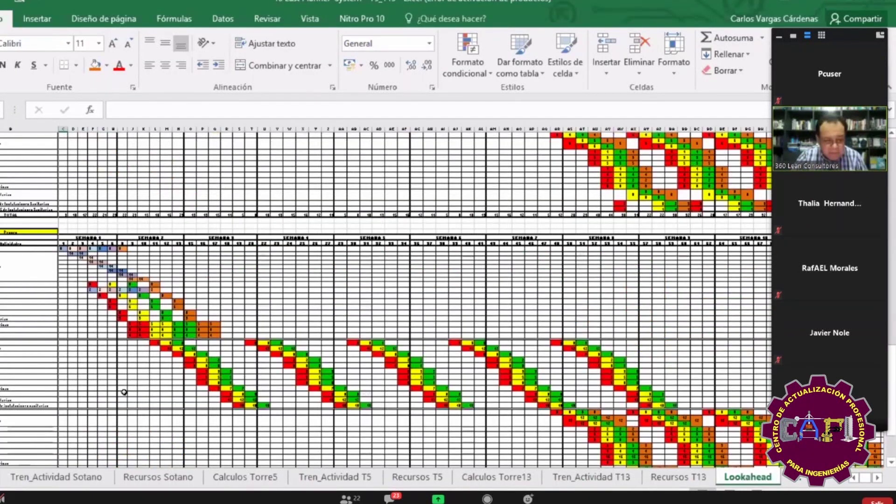
scroll(195, 406, "down", 9)
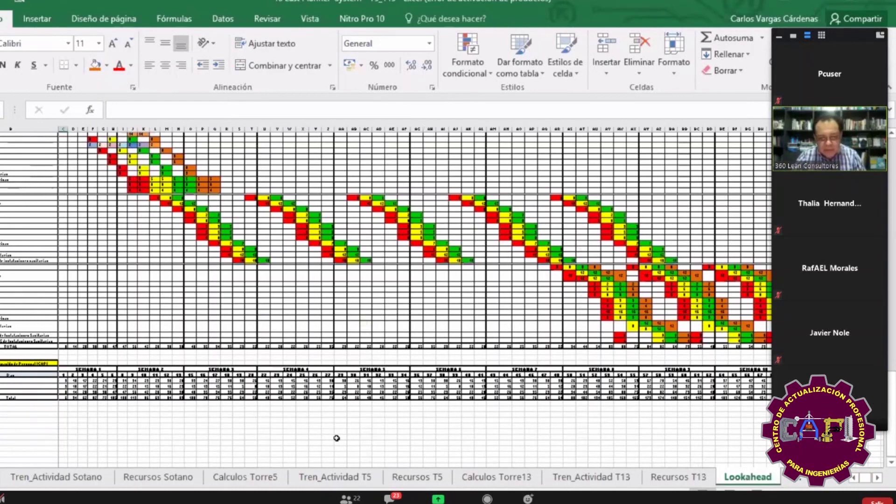
left_click(305, 428)
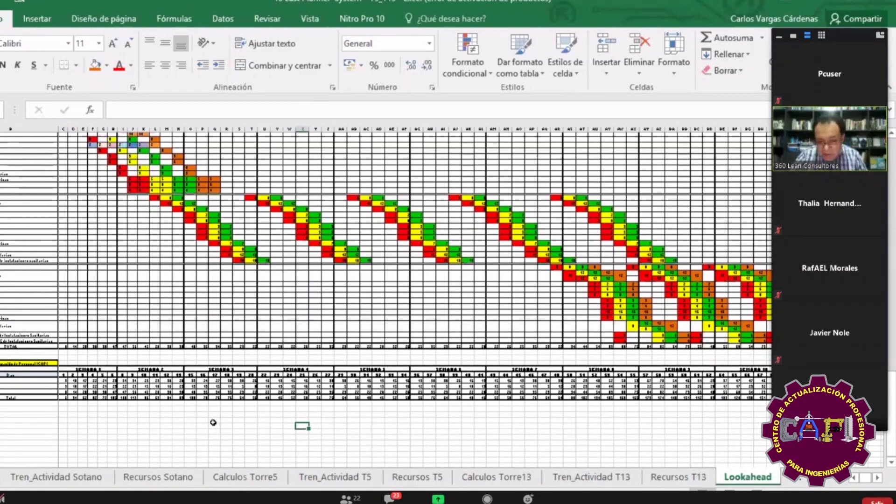
Open L_Produccion and go down the total METRADO column of the first production lookahead table, checking the basement items
key("ctrl+Page_Down")
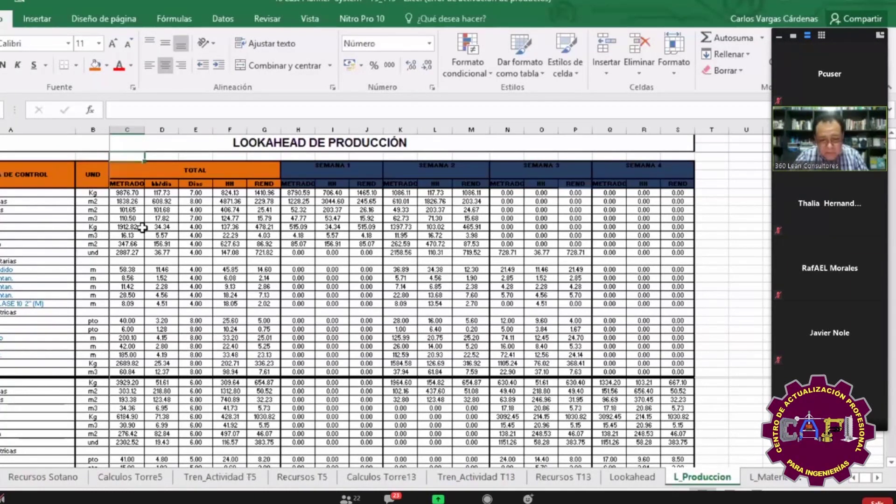
key("Down")
key("Down")
key("Down")
key("Down")
key("Down")
key("Down")
key("Down")
key("Down")
key("Down")
key("Down")
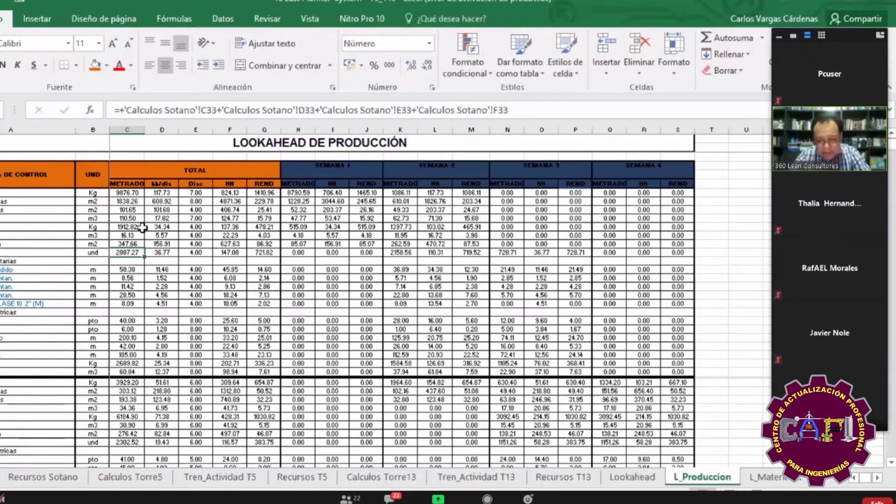
Examine the Semana 3 to 6 production lookahead table, including the Torre 5 and Torre 13 quantities
key("Page_Down")
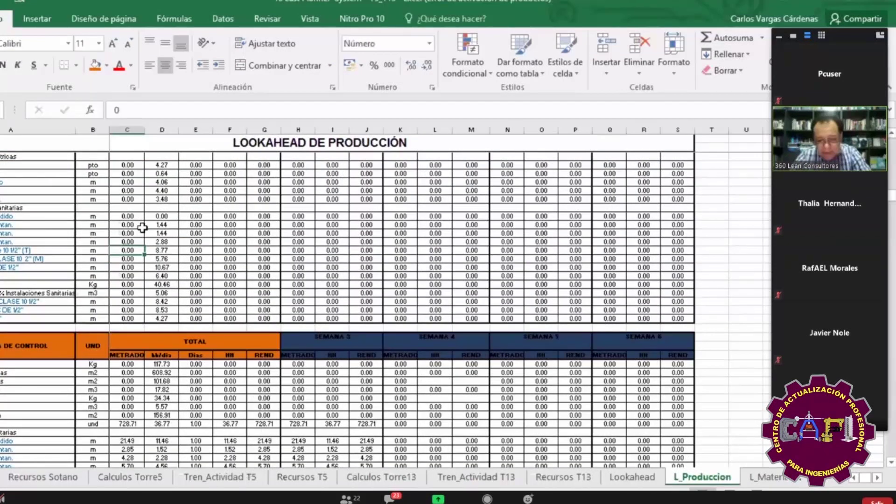
key("Page_Down")
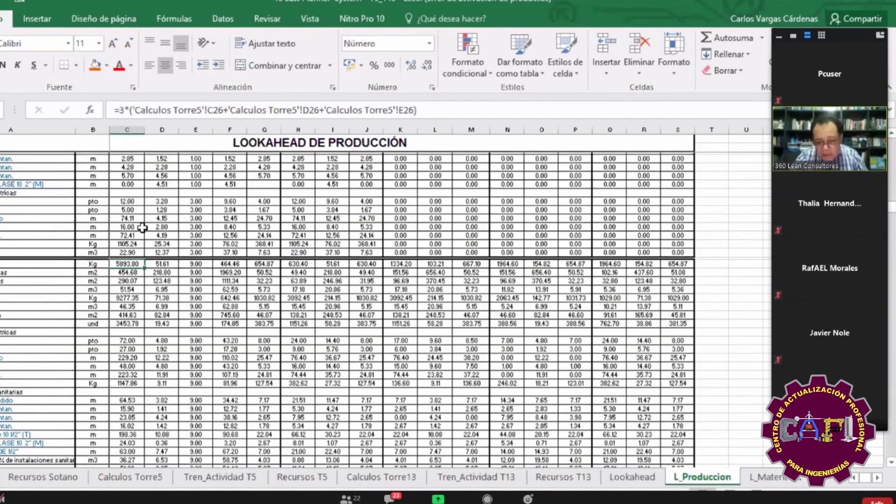
scroll(142, 227, "down", 1)
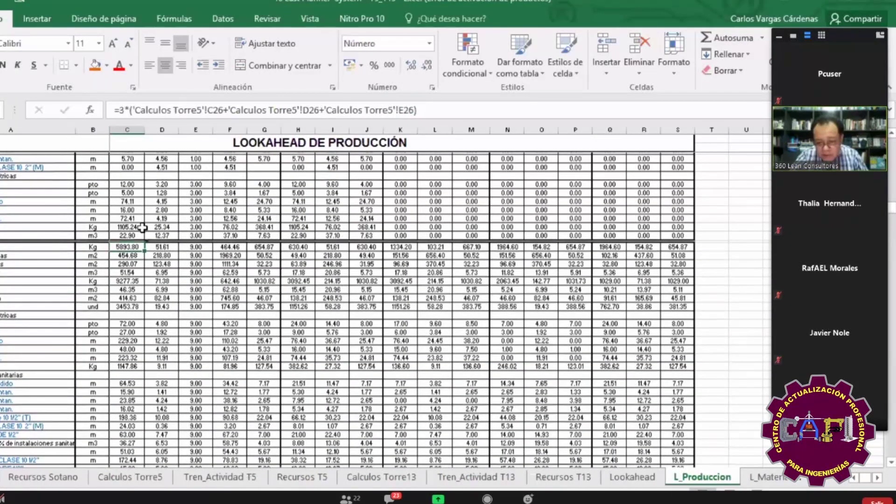
key("Page_Down")
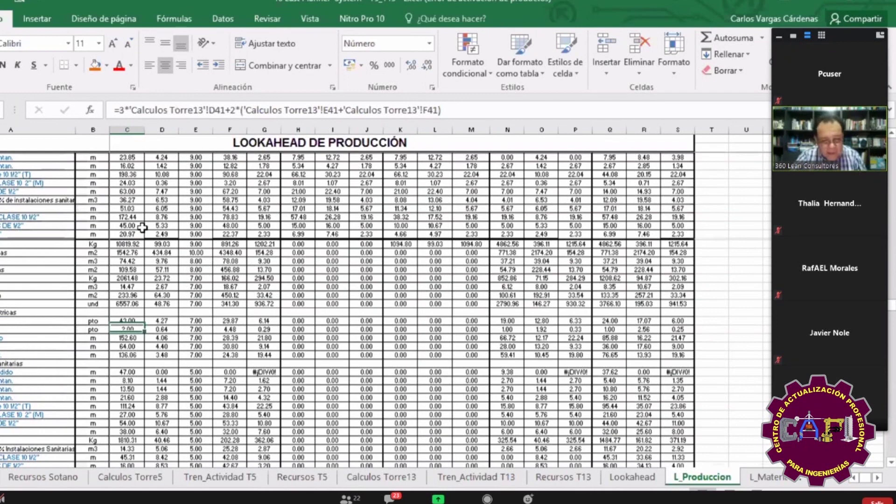
scroll(143, 227, "down", 3)
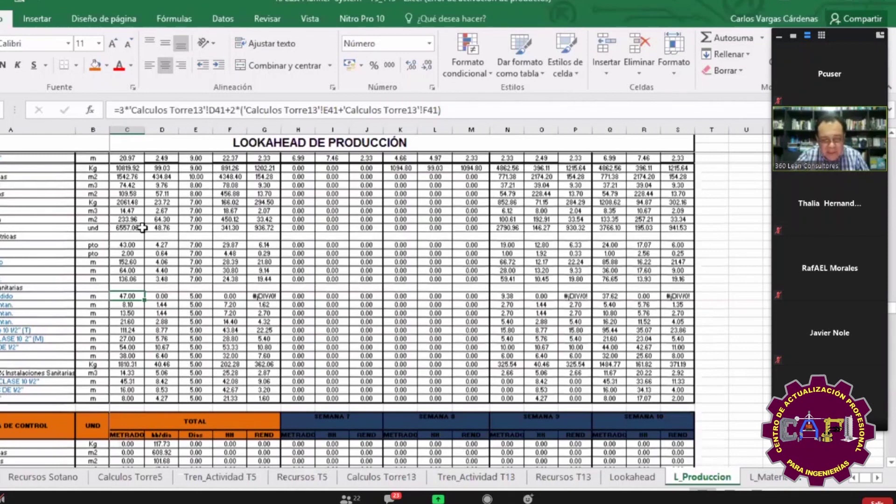
Open L_Materiales and examine the weekly material consumption by work item, down to the 3°- 6° Semana table
key("ctrl+Page_Down")
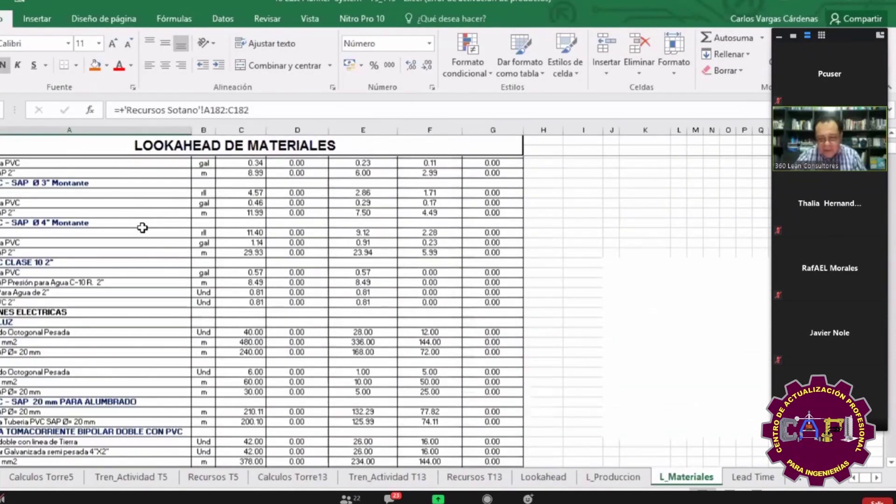
scroll(142, 227, "down", 6)
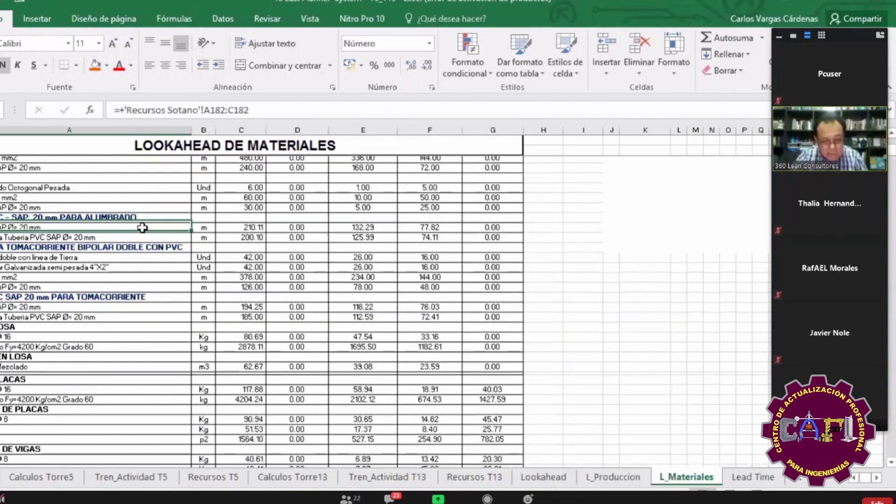
key("ctrl+Down")
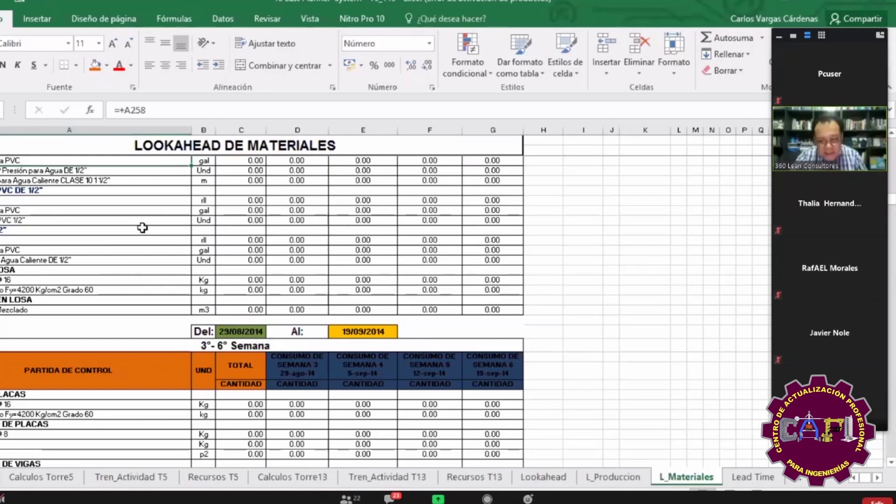
Open Lead Time and examine the material lead-time bars for SOTANO and TORRE 5 PISOS, down to TORRE DE 13 PISOS
key("ctrl+Page_Down")
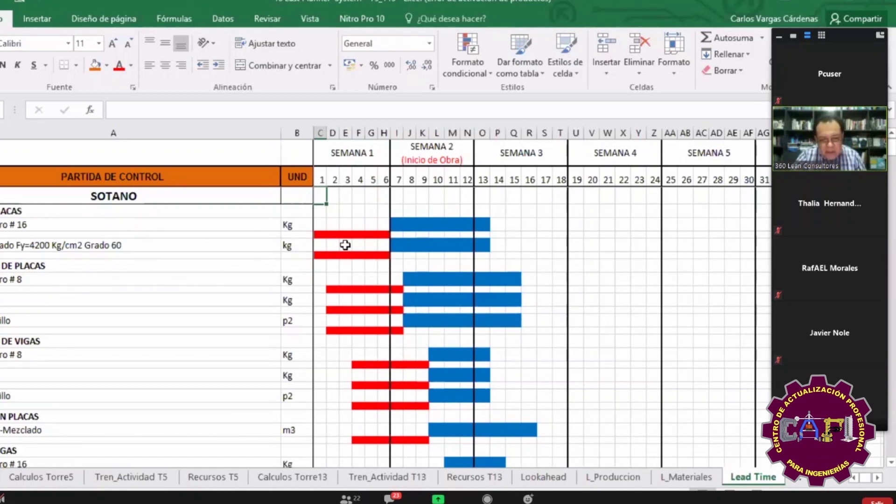
scroll(374, 270, "down", 1)
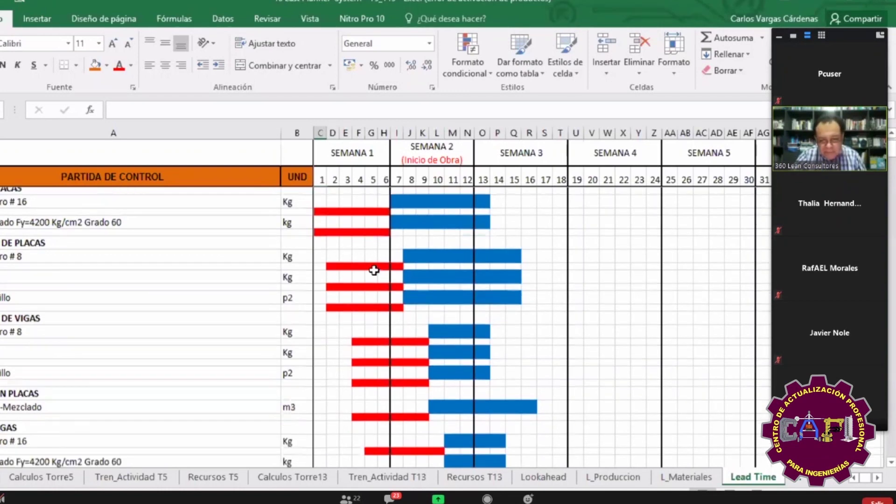
scroll(374, 270, "down", 15)
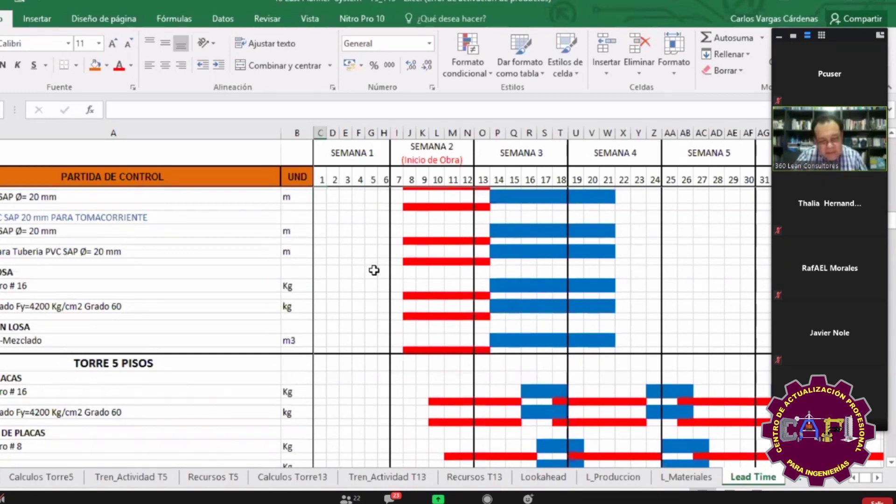
scroll(374, 271, "down", 8)
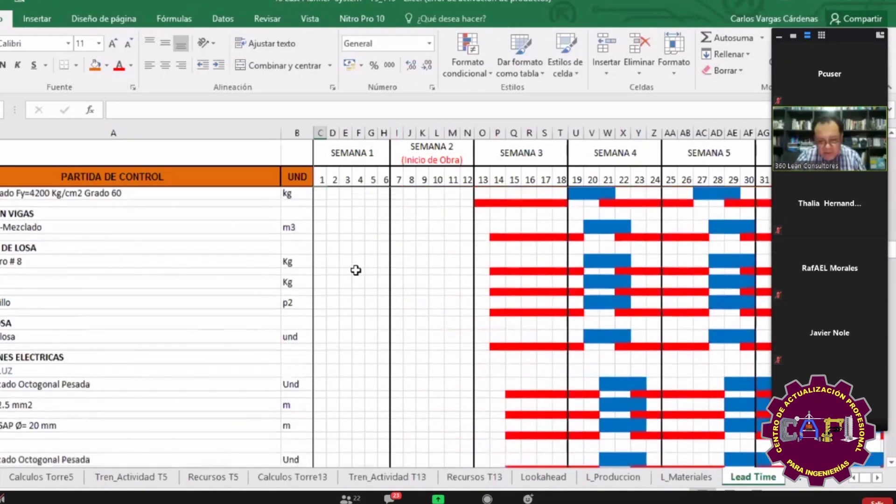
scroll(355, 270, "down", 1)
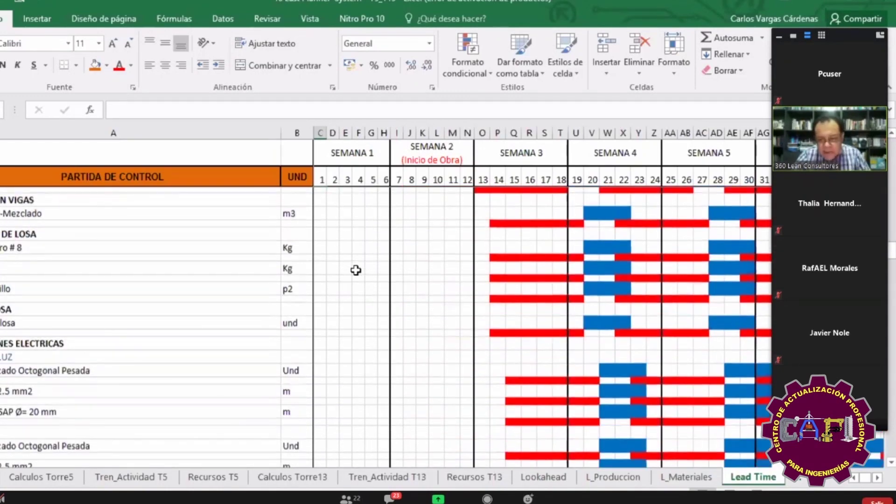
scroll(354, 269, "down", 5)
scroll(343, 265, "down", 2)
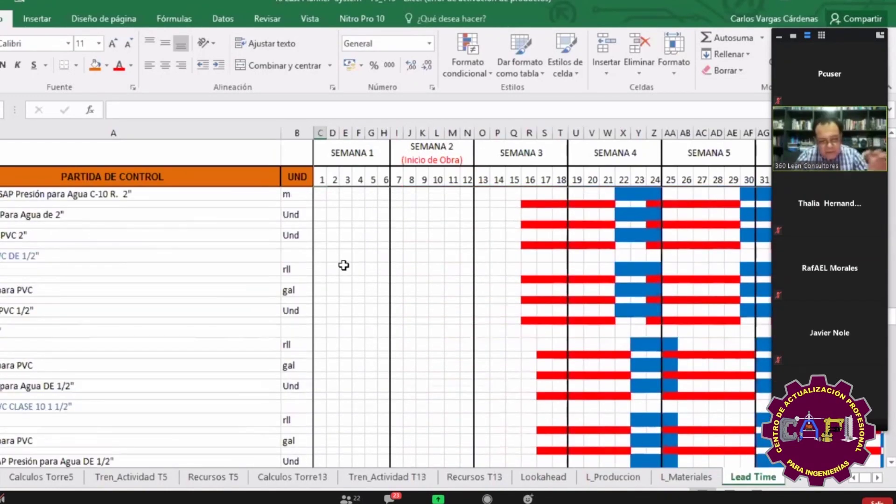
scroll(343, 265, "down", 1)
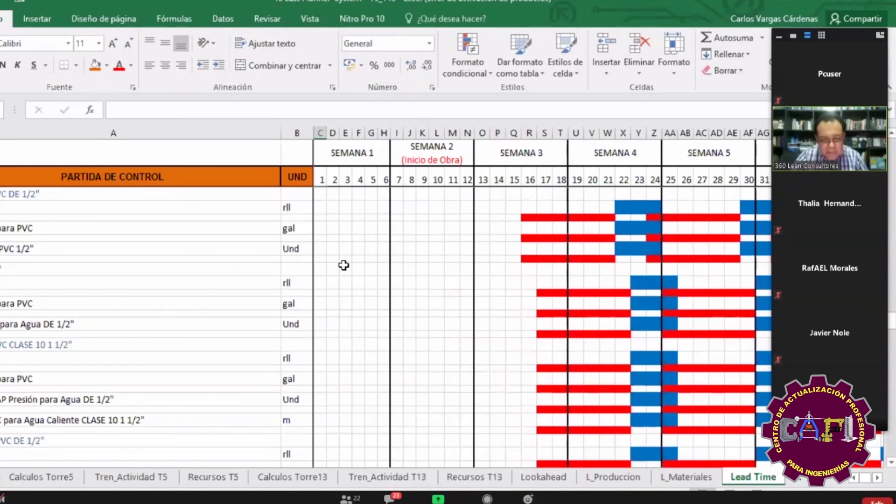
scroll(343, 265, "down", 3)
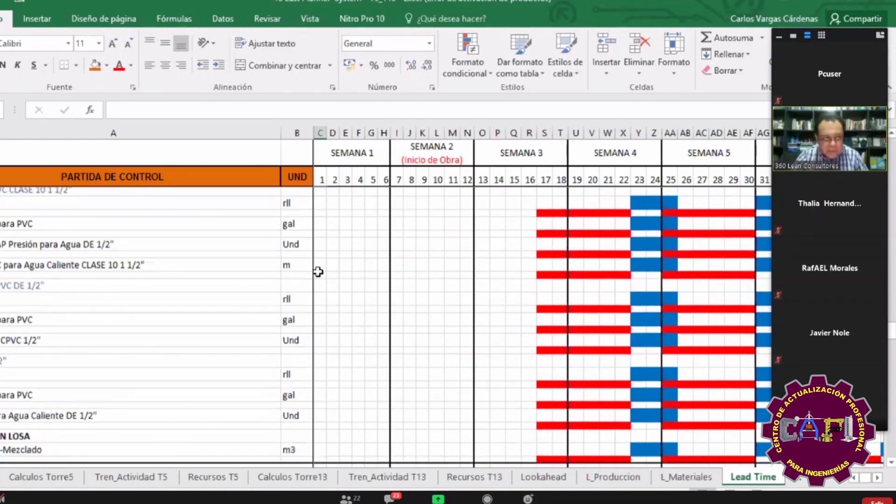
scroll(326, 280, "down", 3)
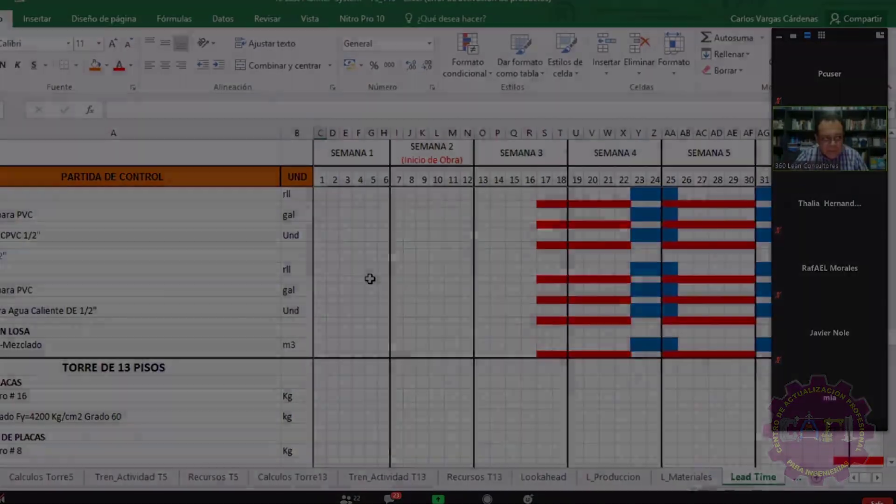